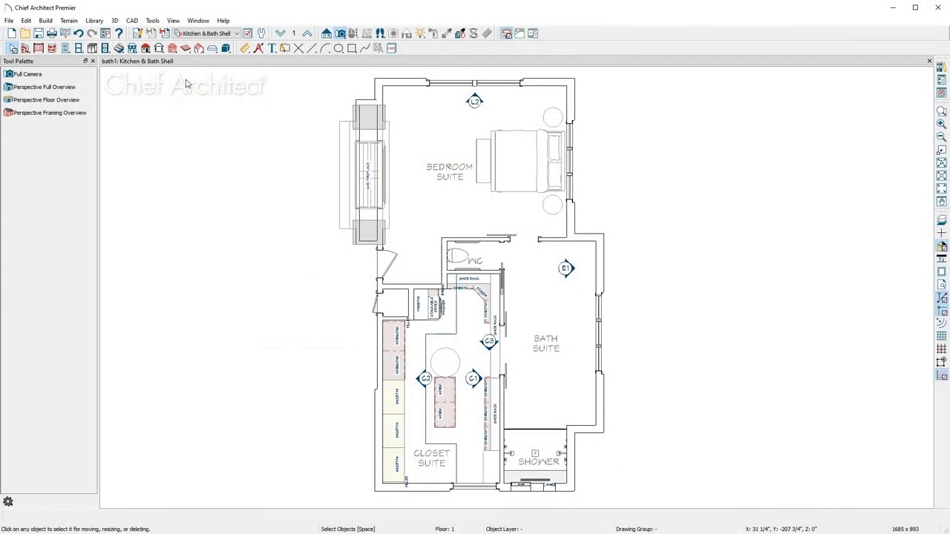
Step: From a 3D overview, set the bathroom's room type to Bath and rename it 'Bath Suite'
{"action": "left_click", "coordinate": [87, 103]}
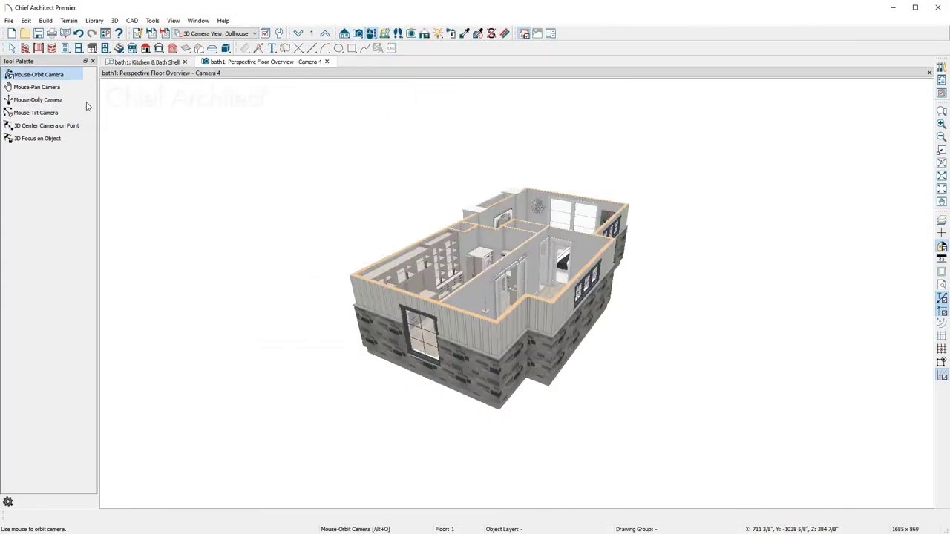
{"action": "left_click_drag", "start_coordinate": [295, 218], "coordinate": [584, 196]}
{"action": "scroll", "coordinate": [584, 196], "scroll_direction": "up", "scroll_amount": 5}
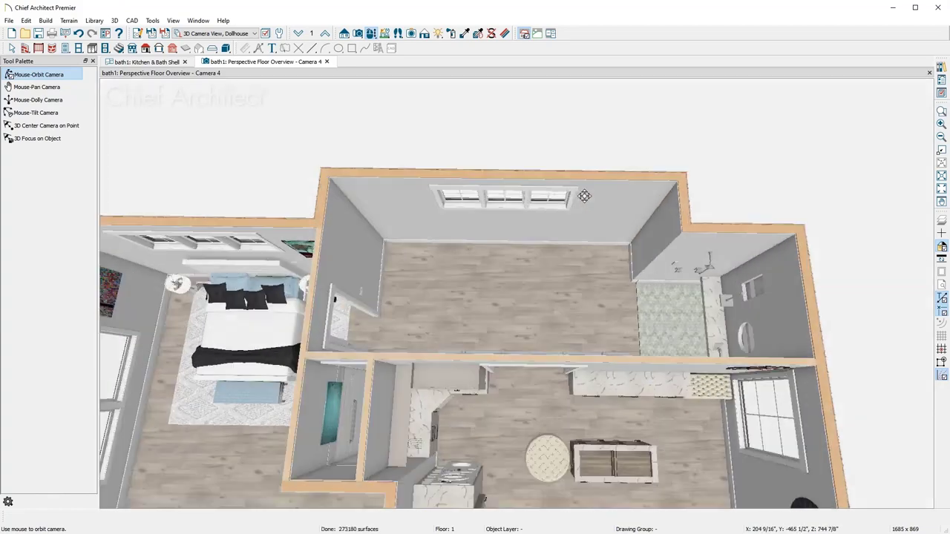
{"action": "scroll", "coordinate": [585, 196], "scroll_direction": "up", "scroll_amount": 5}
{"action": "key", "text": "space"}
{"action": "left_click", "coordinate": [573, 315]}
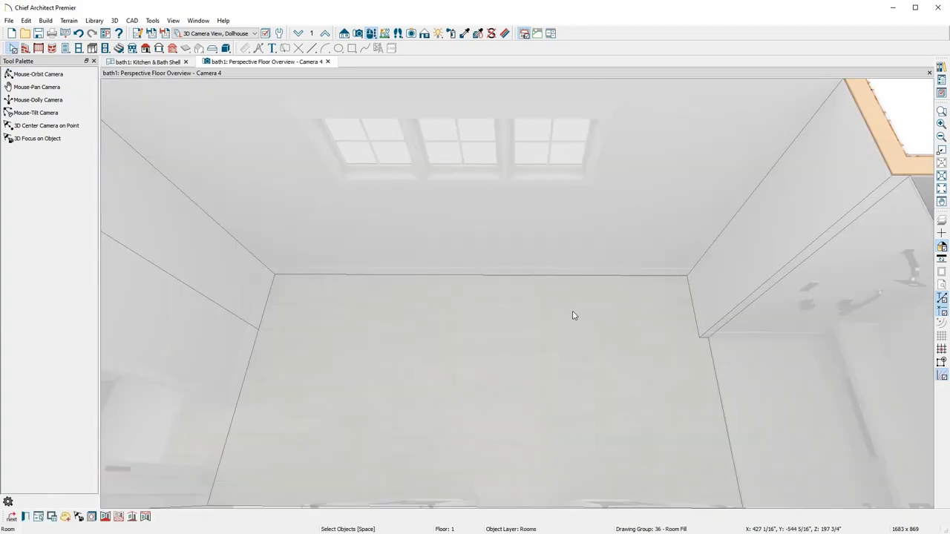
{"action": "left_click", "coordinate": [36, 516]}
{"action": "left_click", "coordinate": [327, 125]}
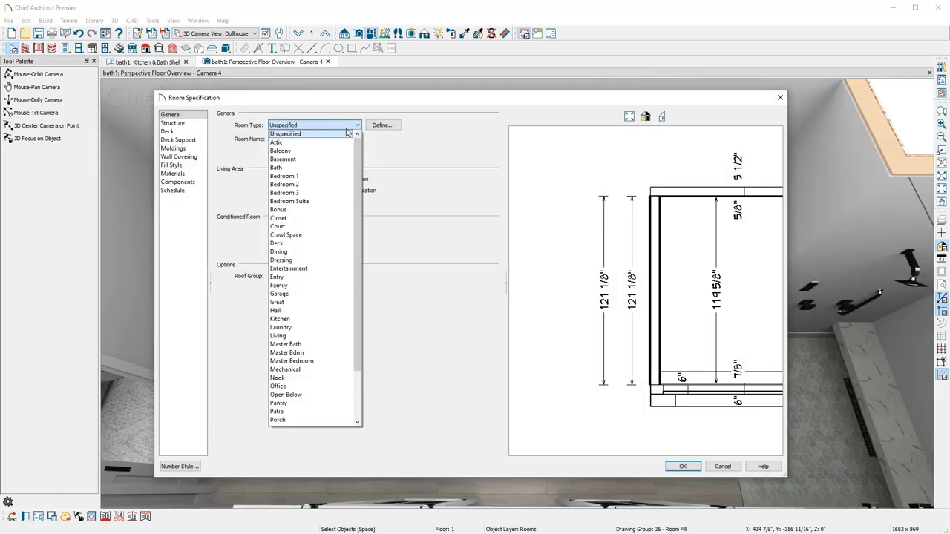
{"action": "left_click", "coordinate": [331, 156]}
{"action": "left_click", "coordinate": [327, 138]}
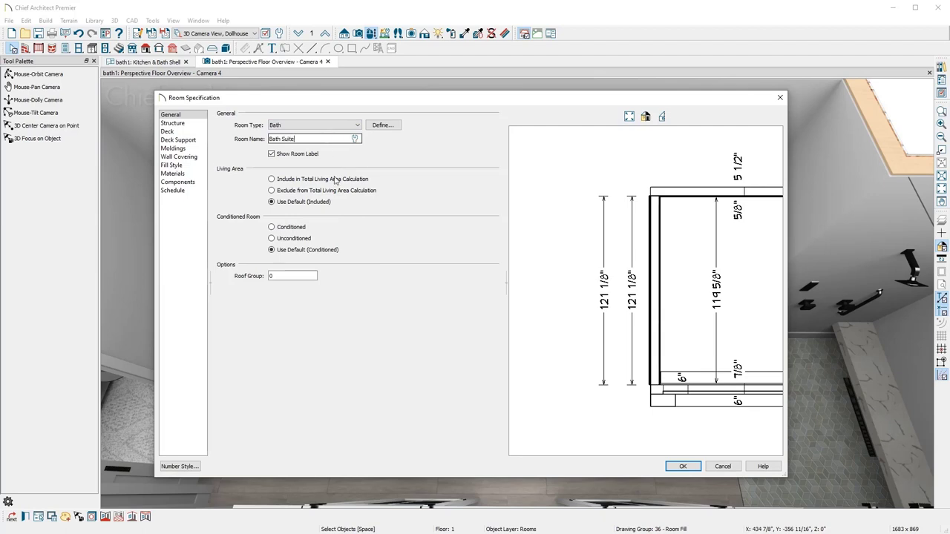
{"action": "type", "text": "Suite"}
{"action": "left_click", "coordinate": [671, 468]}
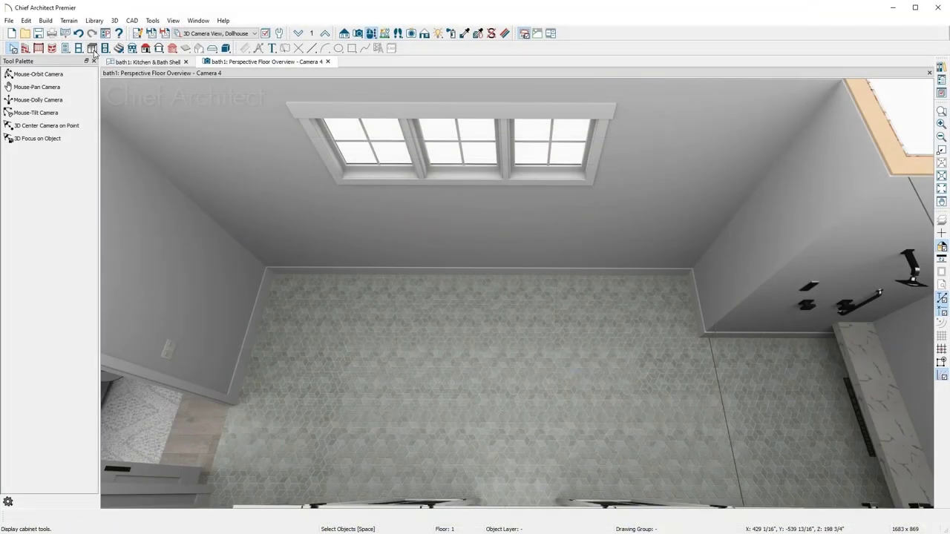
Step: Place a base cabinet in the bath's left corner and stretch it to 60" wide
{"action": "left_click", "coordinate": [92, 48]}
{"action": "left_click", "coordinate": [305, 288]}
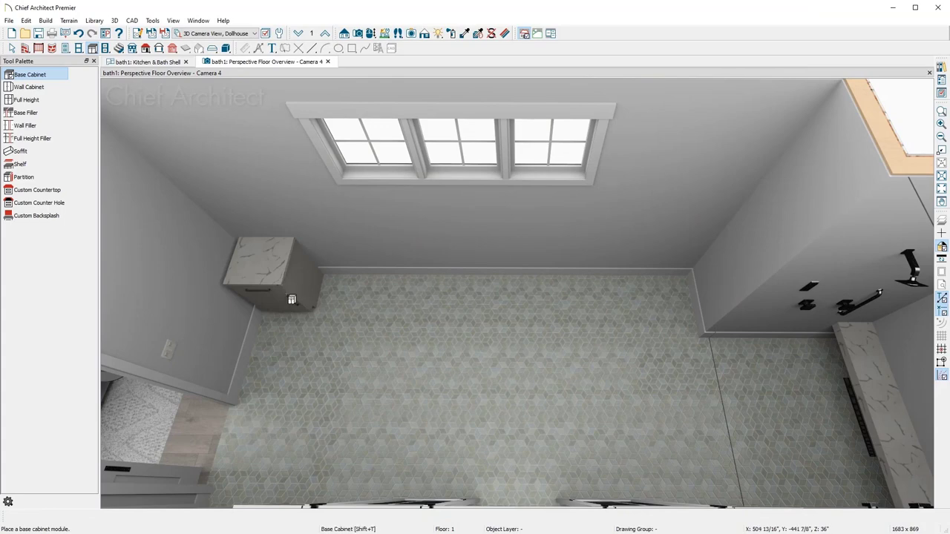
{"action": "left_click", "coordinate": [288, 300]}
{"action": "left_click_drag", "start_coordinate": [297, 301], "coordinate": [376, 303]}
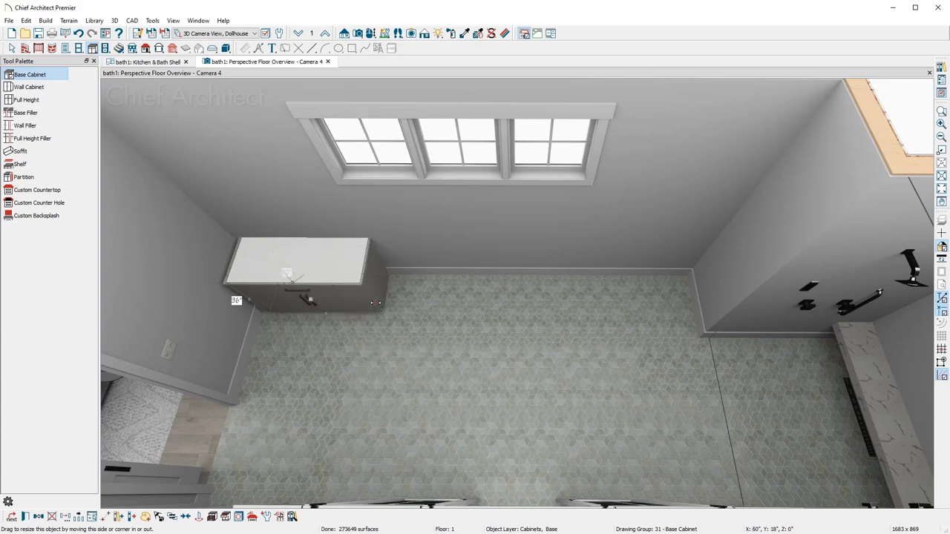
{"action": "double_click", "coordinate": [376, 303]}
{"action": "double_click", "coordinate": [365, 159]}
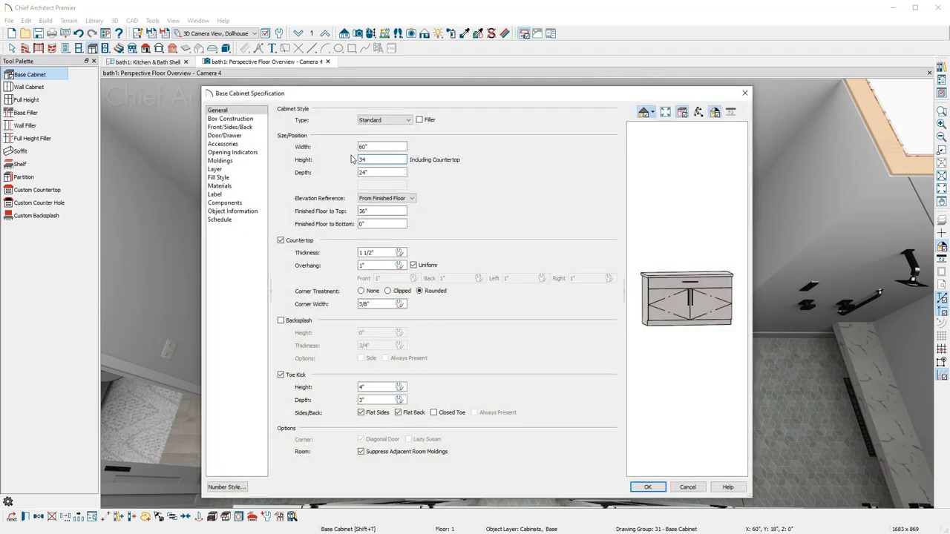
Step: Give the cabinet 34" height, 21" depth, a 6" toe kick and framed box construction
{"action": "type", "text": "34"}
{"action": "key", "text": "Tab"}
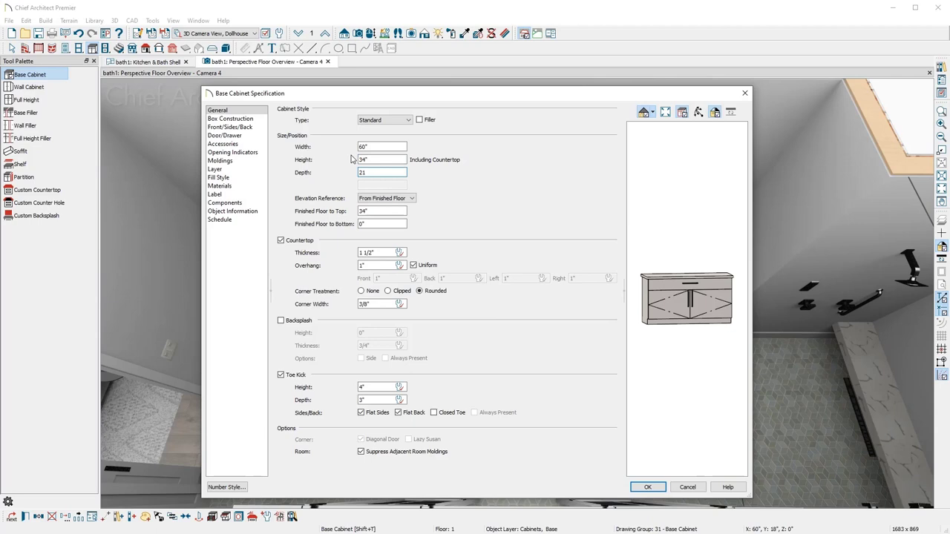
{"action": "left_click", "coordinate": [365, 387]}
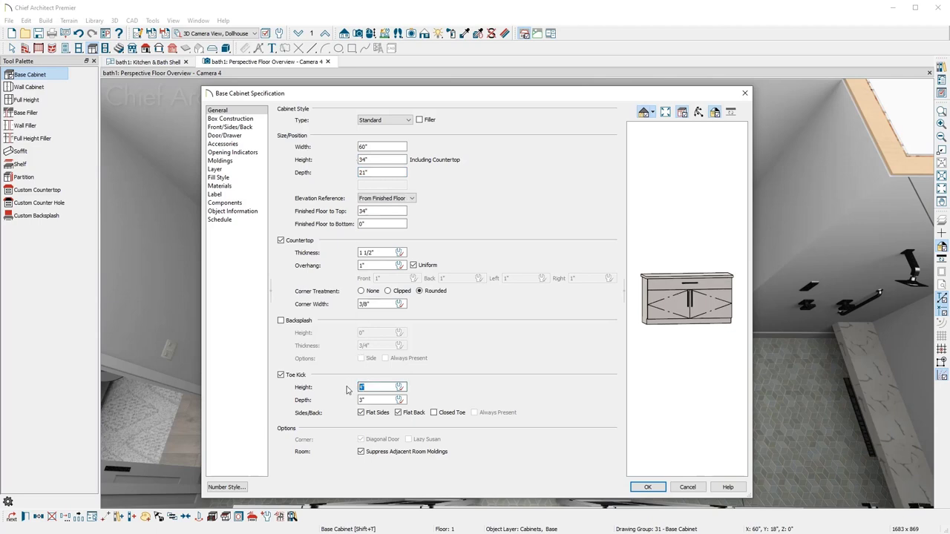
{"action": "type", "text": "6"}
{"action": "key", "text": "Tab"}
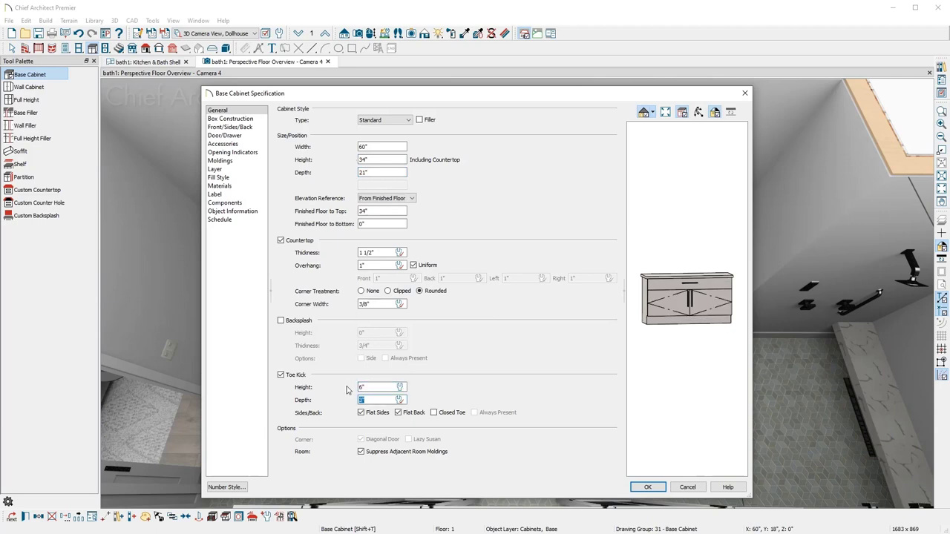
{"action": "left_click", "coordinate": [263, 121]}
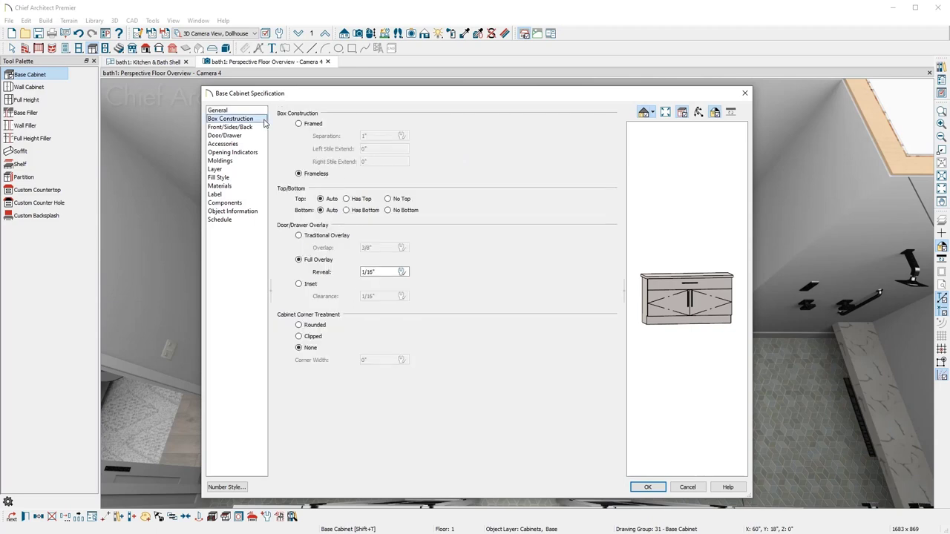
{"action": "left_click", "coordinate": [299, 126]}
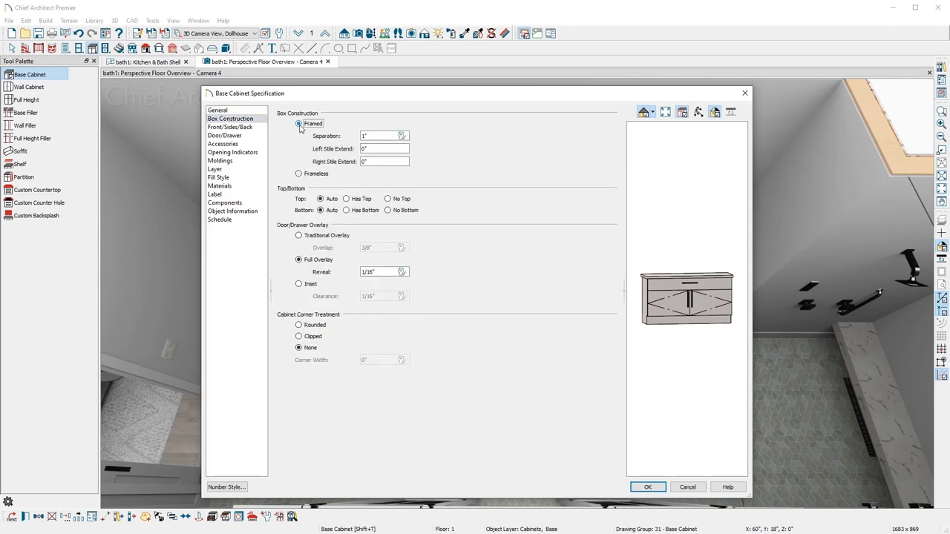
{"action": "left_click", "coordinate": [253, 127]}
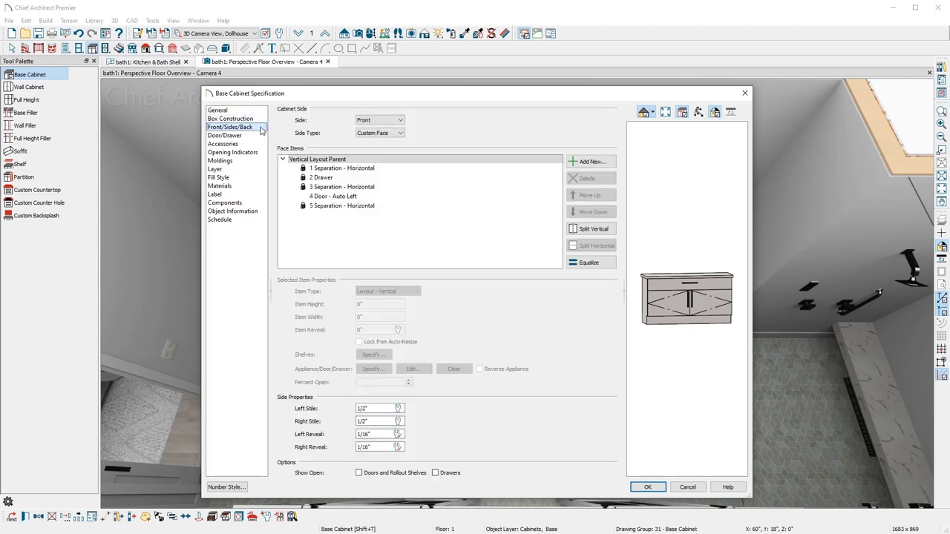
Step: Turn the cabinet door into drawers split into three equal-width columns
{"action": "left_click", "coordinate": [665, 306]}
{"action": "left_click", "coordinate": [417, 292]}
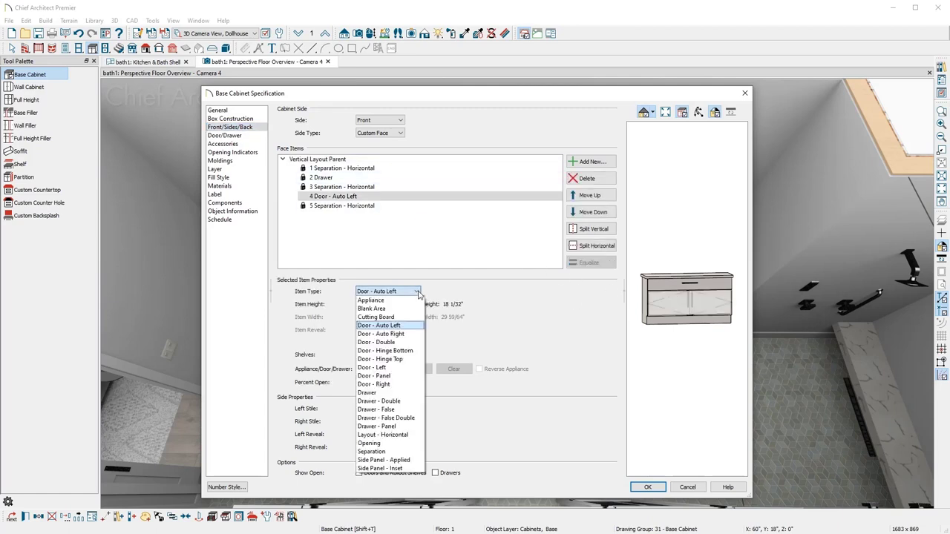
{"action": "left_click", "coordinate": [414, 393]}
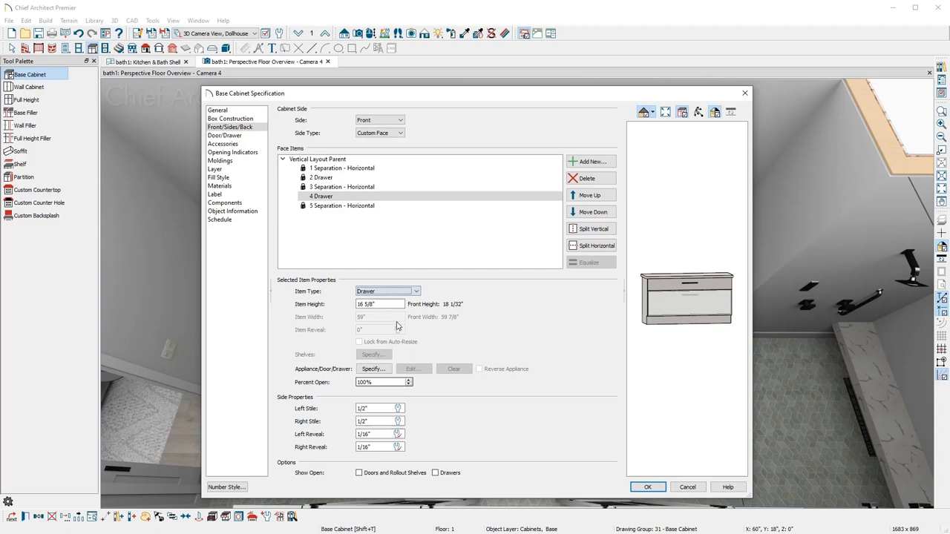
{"action": "left_click", "coordinate": [363, 161]}
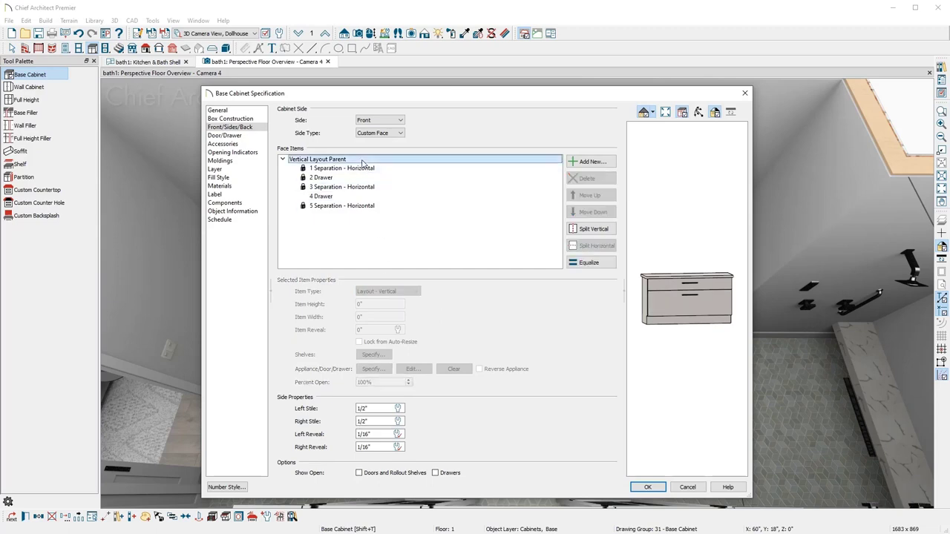
{"action": "left_click", "coordinate": [590, 230]}
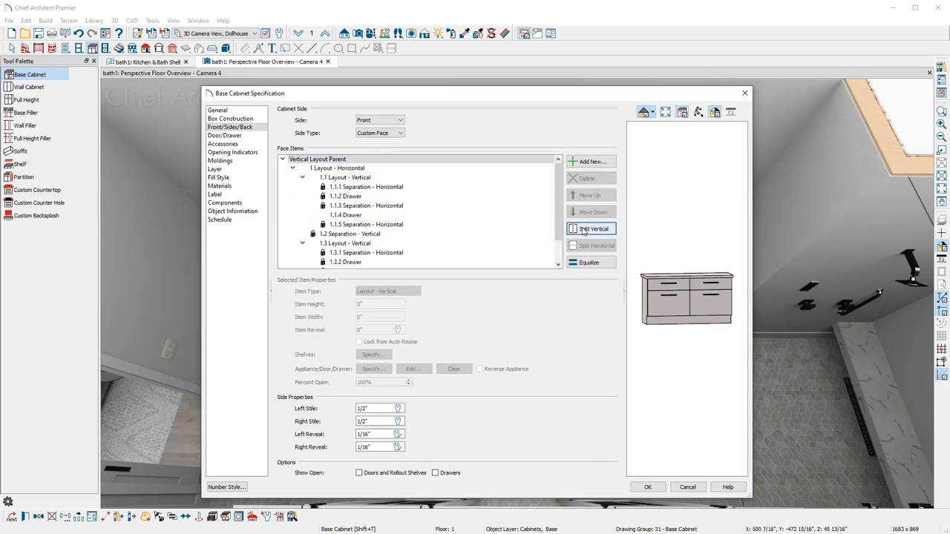
{"action": "left_click", "coordinate": [410, 179]}
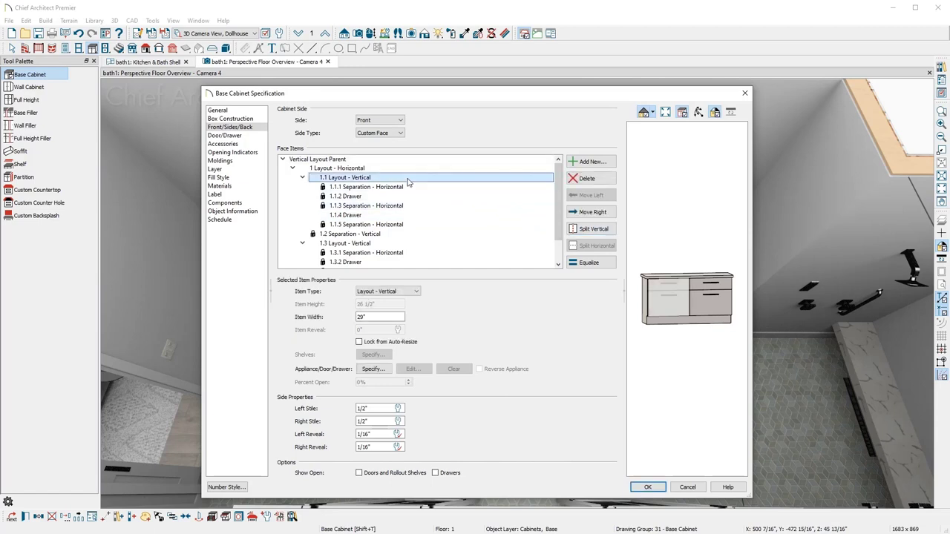
{"action": "left_click", "coordinate": [594, 230]}
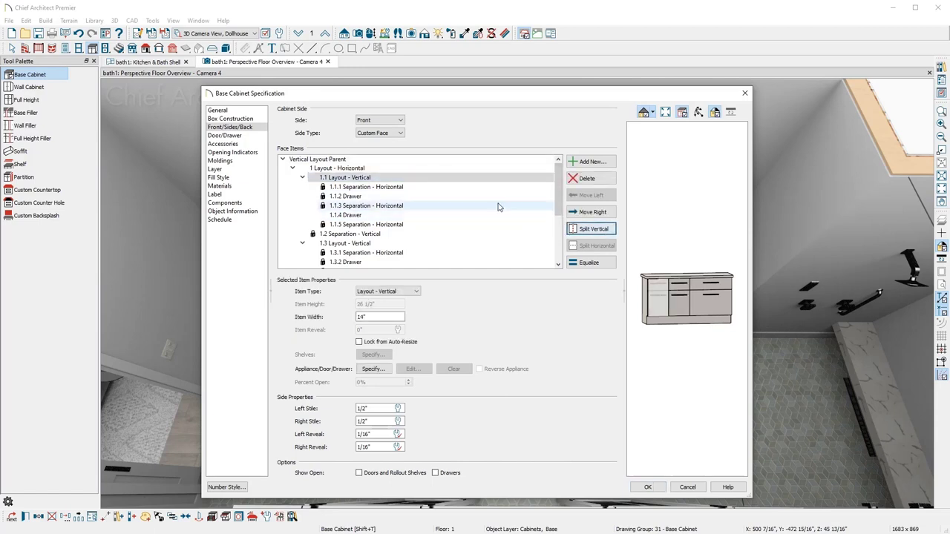
{"action": "left_click", "coordinate": [381, 170]}
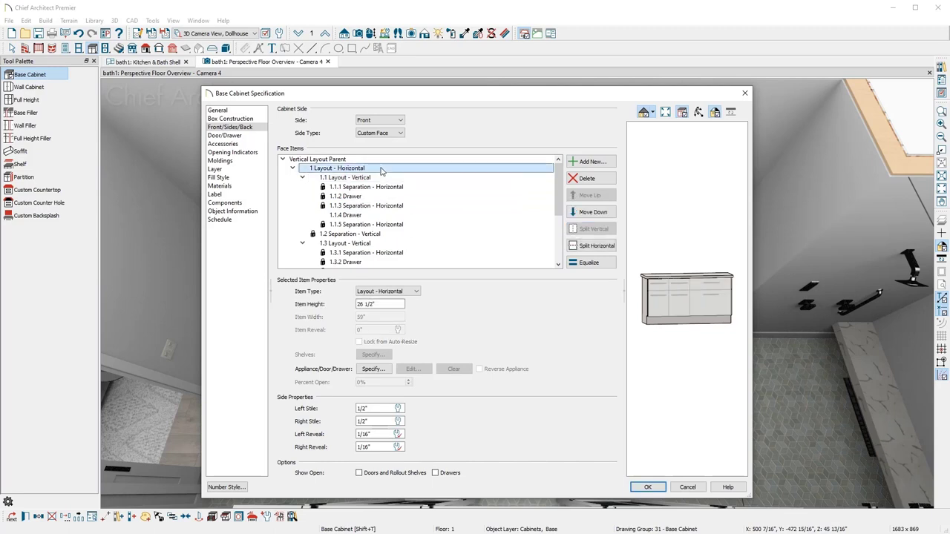
{"action": "left_click", "coordinate": [591, 263]}
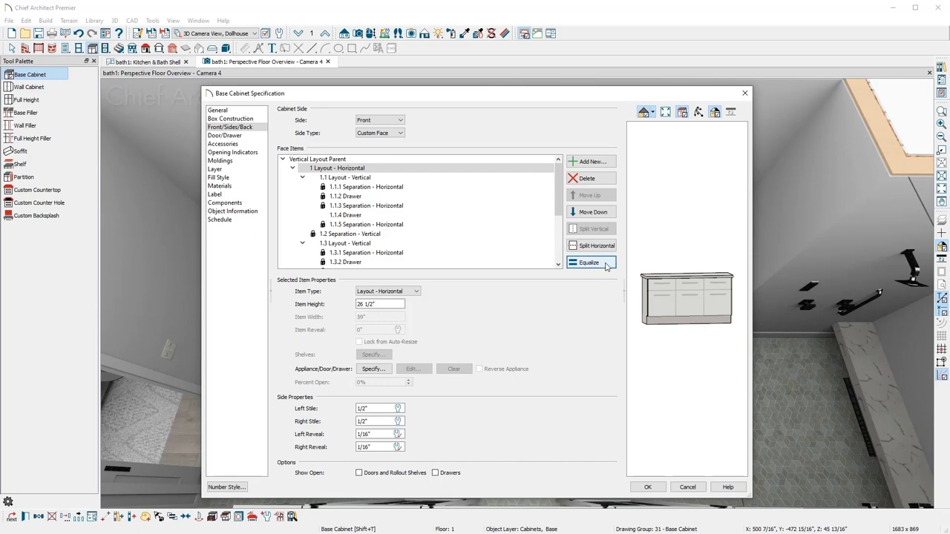
Step: Add a 10 1/2" high opening to the cabinet front
{"action": "left_click", "coordinate": [601, 164]}
{"action": "left_click", "coordinate": [553, 269]}
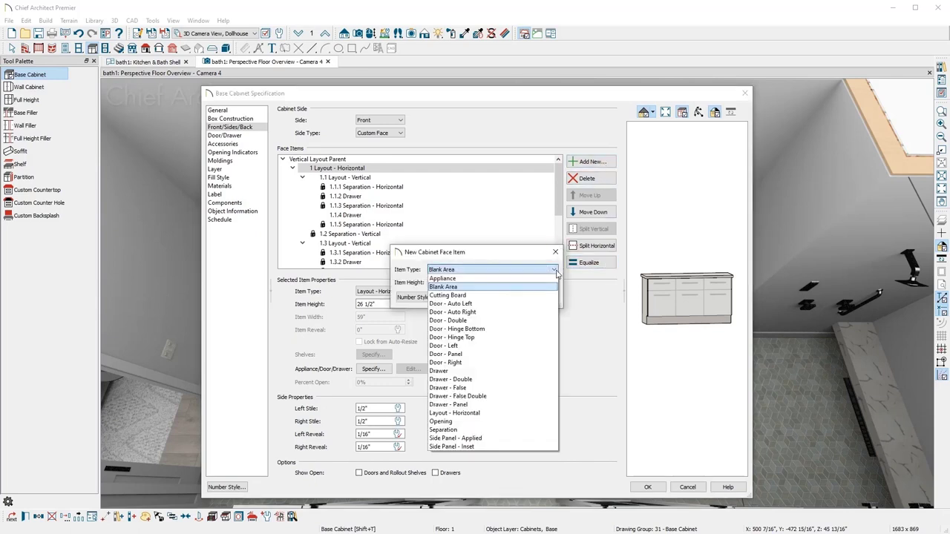
{"action": "left_click", "coordinate": [532, 422]}
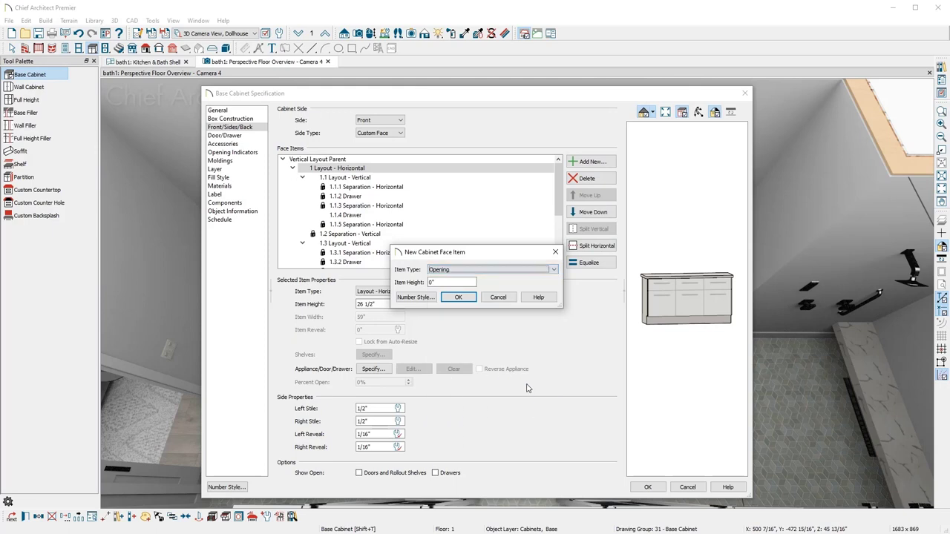
{"action": "key", "text": "Tab"}
{"action": "type", "text": "10"}
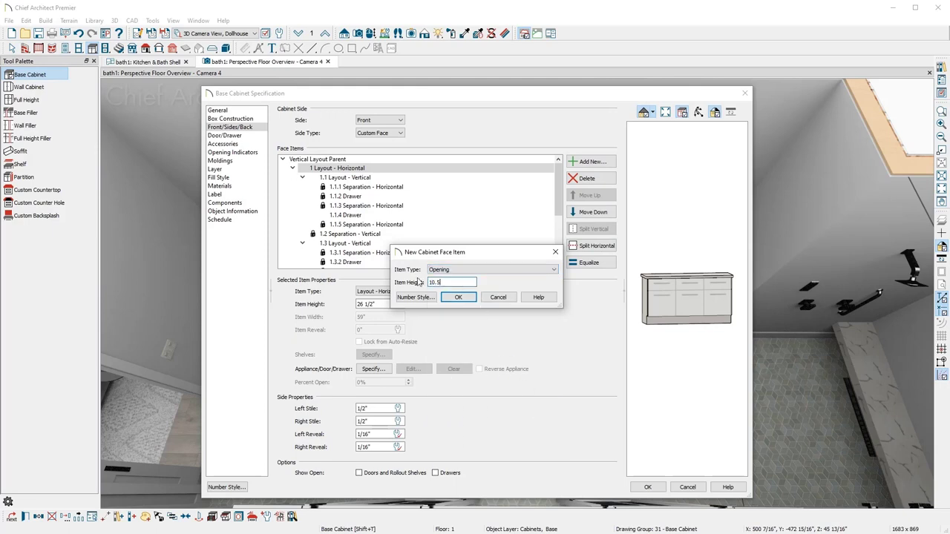
{"action": "left_click", "coordinate": [460, 298]}
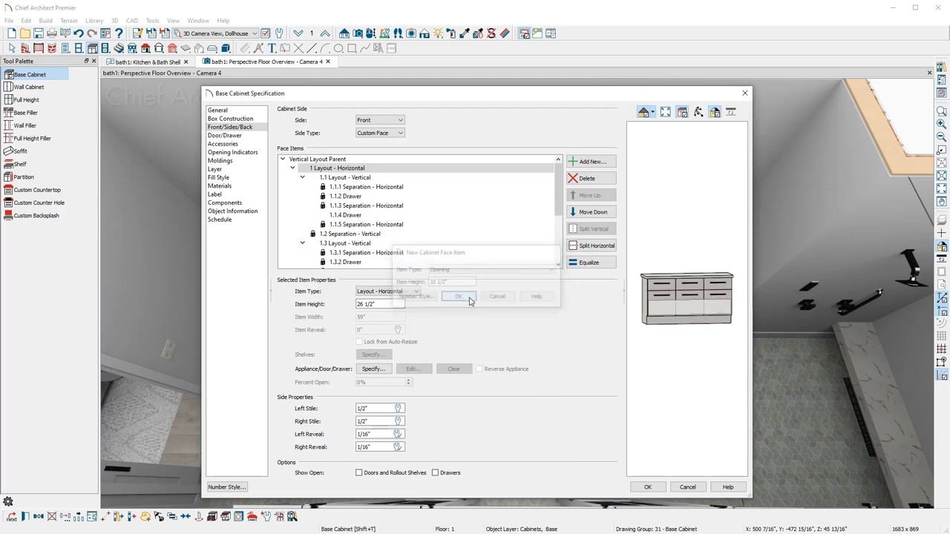
Step: Give the bottom opening one manually specified Slatted-Shelf with 0 spacing
{"action": "left_click", "coordinate": [386, 356]}
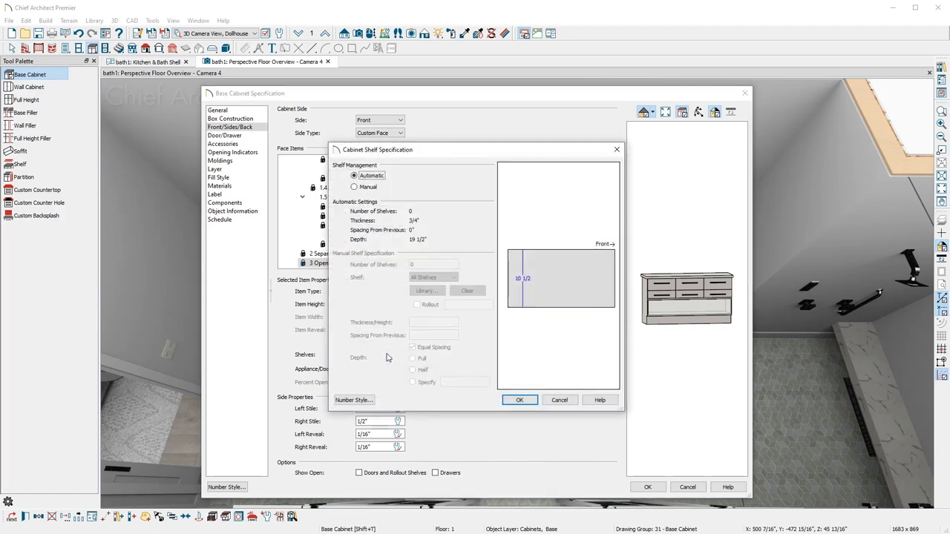
{"action": "left_click", "coordinate": [354, 187]}
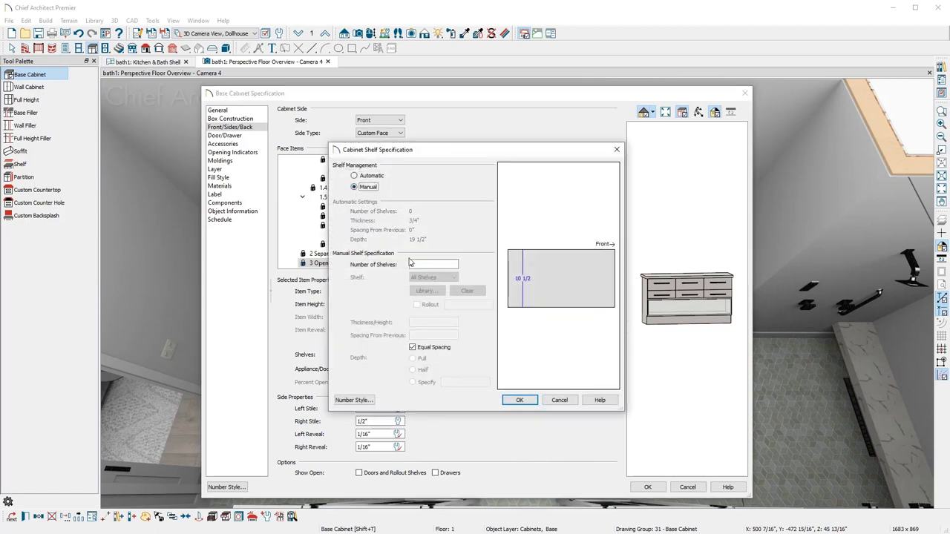
{"action": "type", "text": "1"}
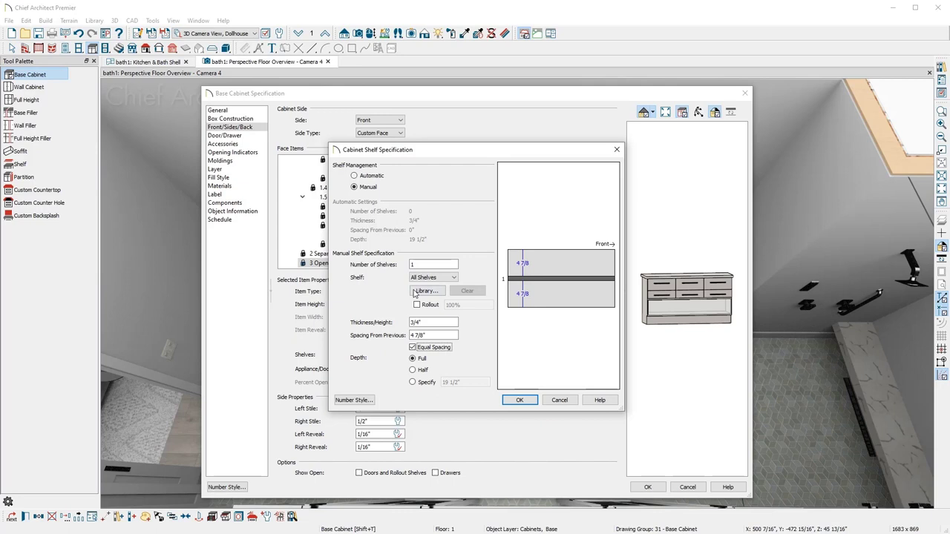
{"action": "left_click_drag", "start_coordinate": [429, 335], "coordinate": [407, 338]}
{"action": "type", "text": "0"}
{"action": "left_click", "coordinate": [428, 291]}
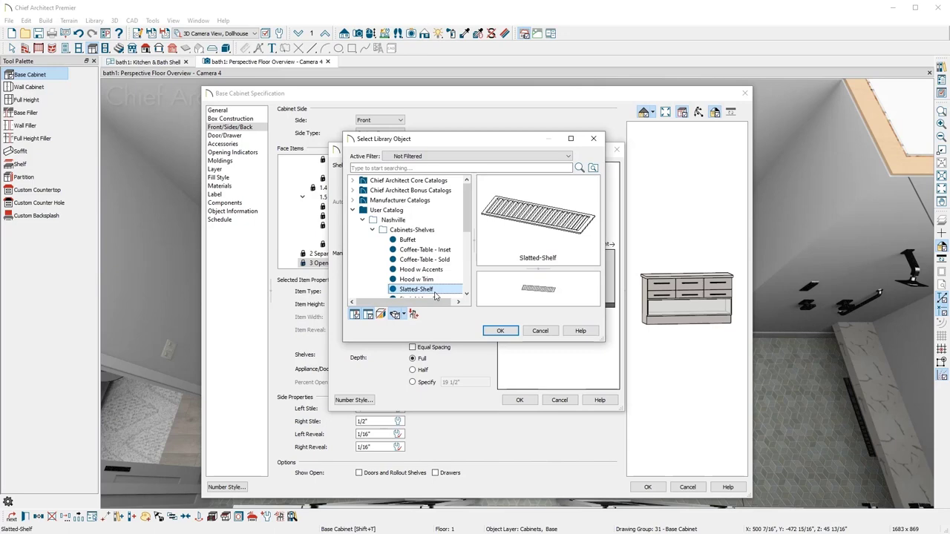
{"action": "left_click", "coordinate": [501, 330]}
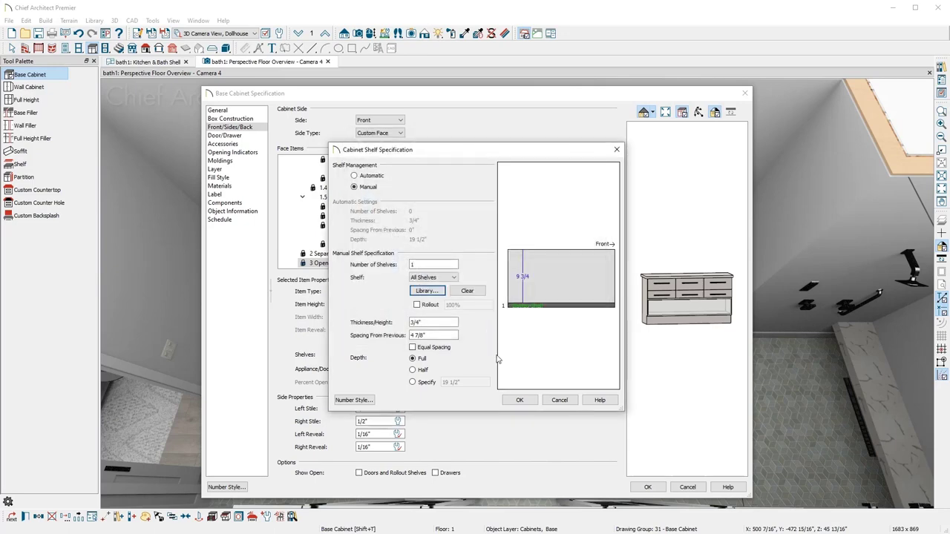
{"action": "left_click", "coordinate": [518, 400]}
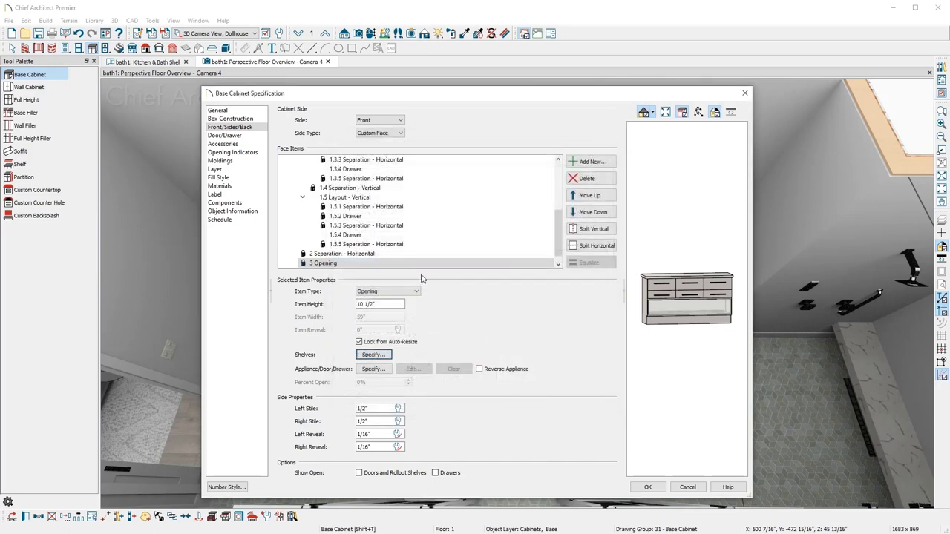
Step: Move the horizontal separation below the opening and delete it
{"action": "left_click", "coordinate": [406, 253]}
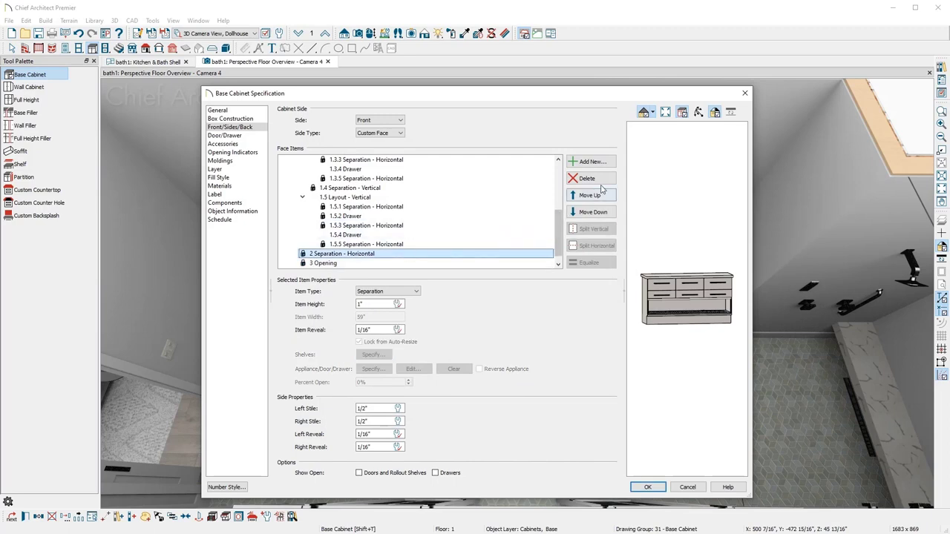
{"action": "left_click", "coordinate": [594, 212]}
{"action": "left_click", "coordinate": [444, 264]}
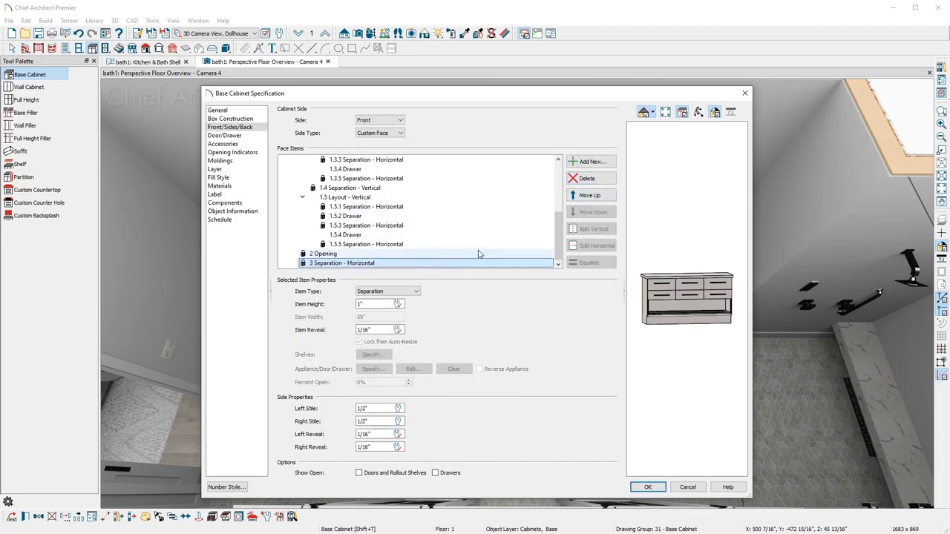
{"action": "left_click", "coordinate": [593, 179]}
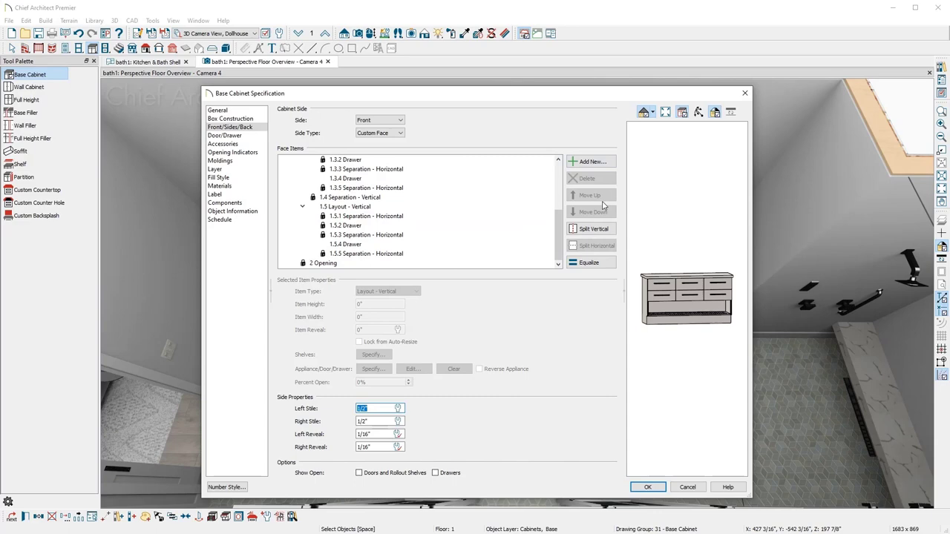
Step: Reopen the vanity's specification and give it Straight Leg 2" feet
{"action": "left_click", "coordinate": [647, 487]}
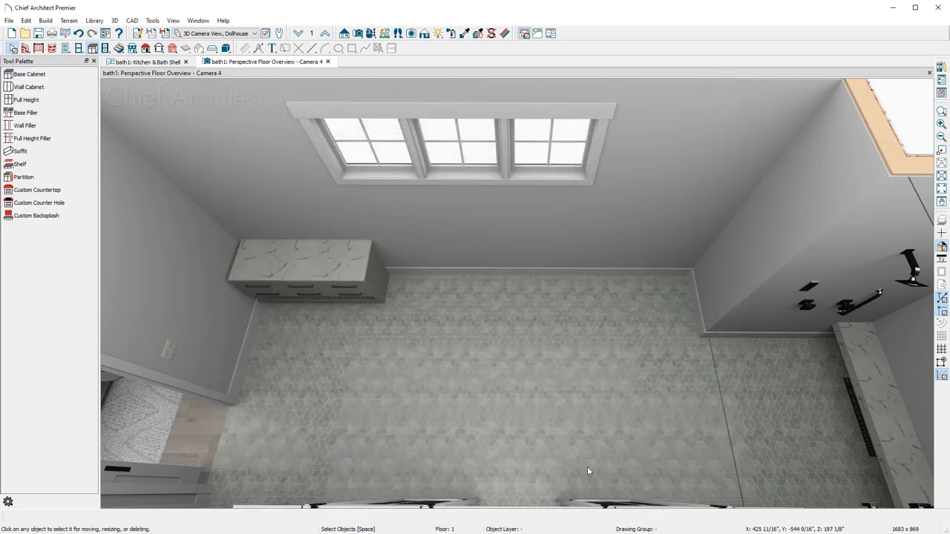
{"action": "scroll", "coordinate": [305, 299], "scroll_direction": "up", "scroll_amount": 5}
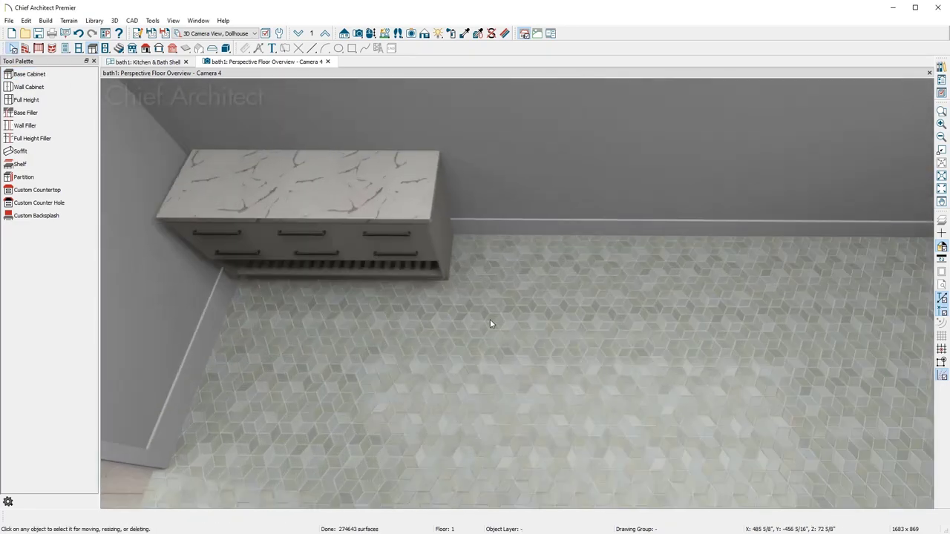
{"action": "scroll", "coordinate": [386, 327], "scroll_direction": "up", "scroll_amount": 5}
{"action": "scroll", "coordinate": [280, 232], "scroll_direction": "up", "scroll_amount": 3}
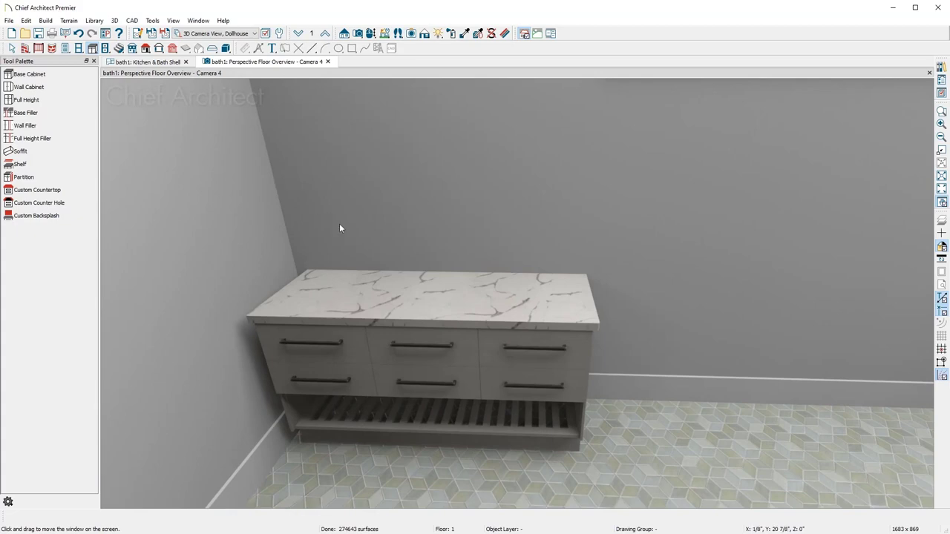
{"action": "scroll", "coordinate": [466, 336], "scroll_direction": "up", "scroll_amount": 2}
{"action": "scroll", "coordinate": [467, 335], "scroll_direction": "up", "scroll_amount": 3}
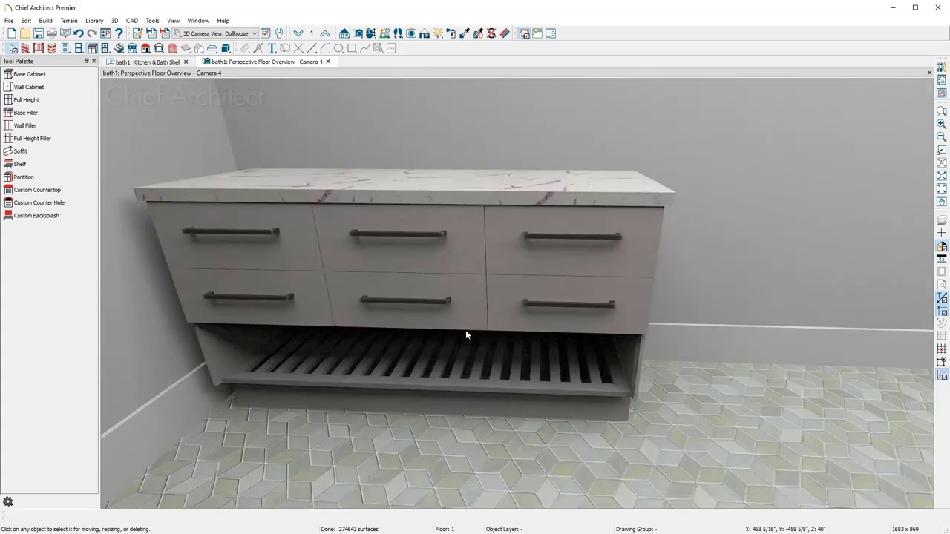
{"action": "left_click", "coordinate": [466, 331]}
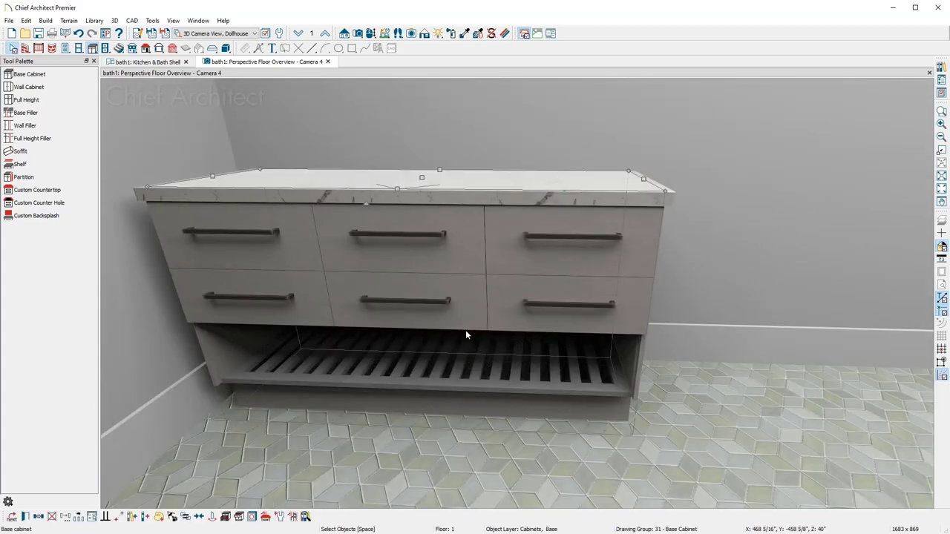
{"action": "double_click", "coordinate": [466, 335]}
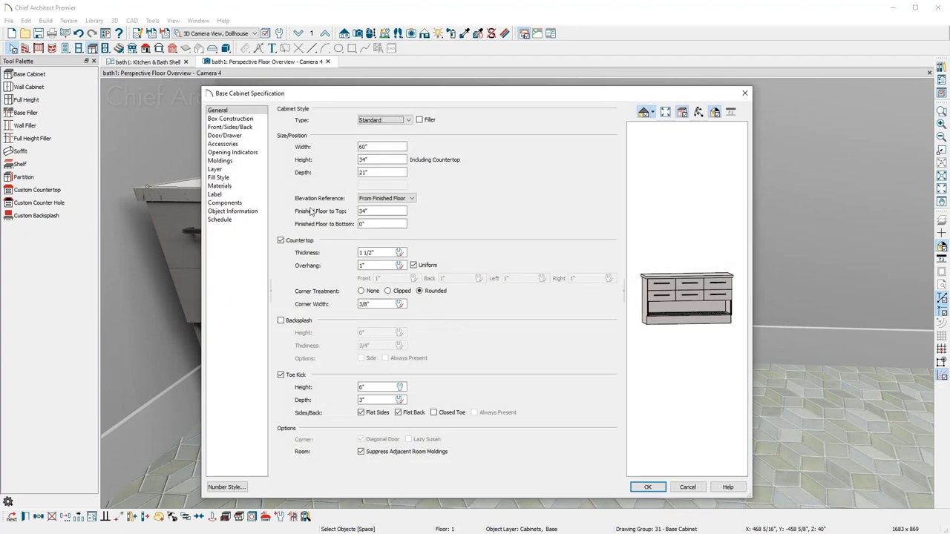
{"action": "left_click", "coordinate": [252, 145]}
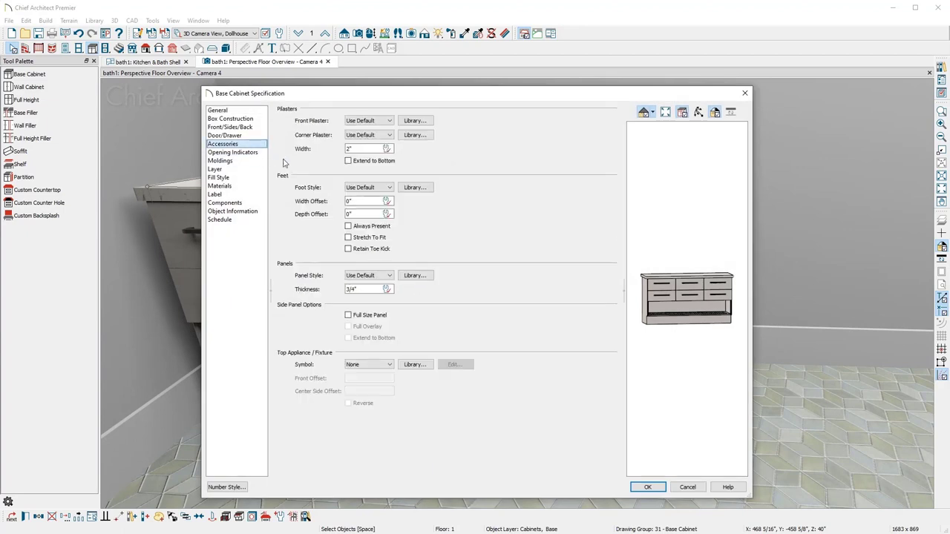
{"action": "left_click", "coordinate": [413, 188]}
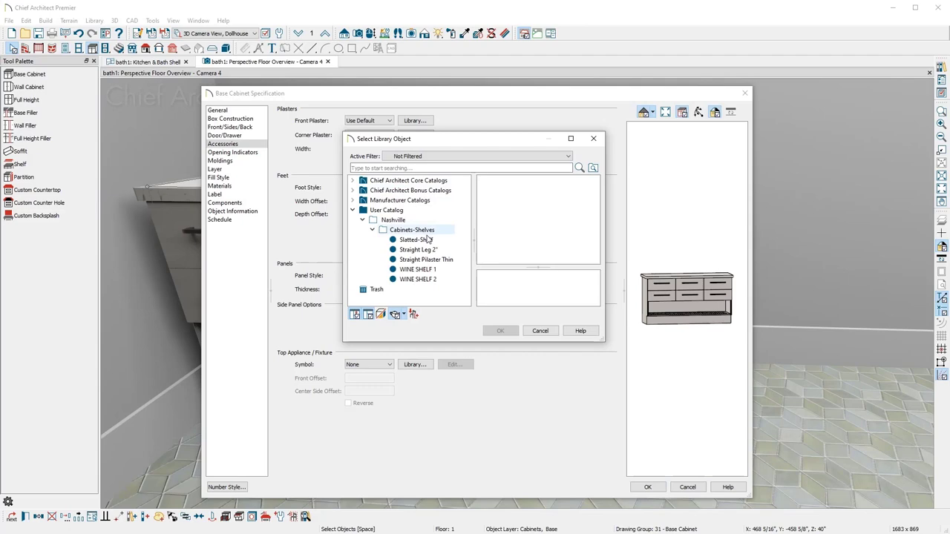
{"action": "left_click", "coordinate": [418, 250]}
{"action": "left_click", "coordinate": [501, 330]}
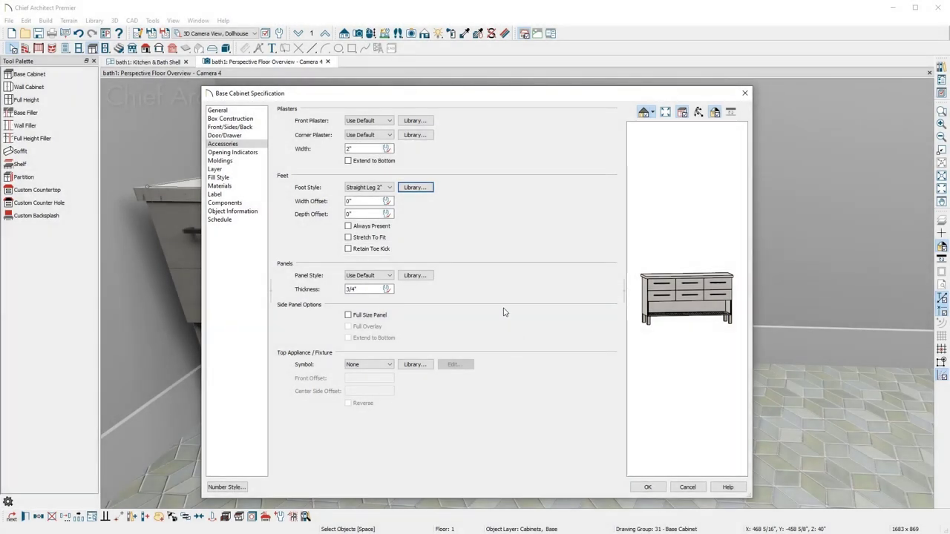
Step: Add a Straight Pilaster Thin front pilaster, 2" wide, extended to the bottom
{"action": "left_click", "coordinate": [416, 120]}
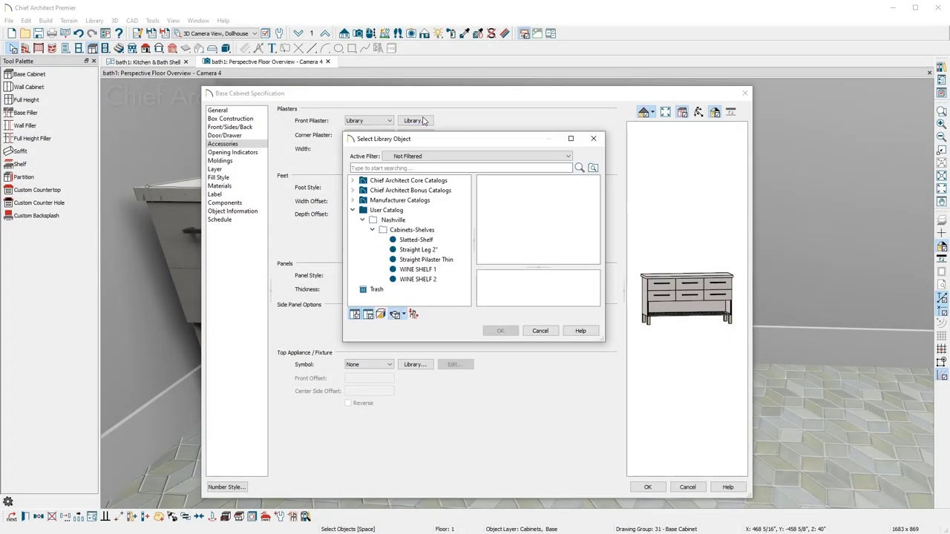
{"action": "left_click", "coordinate": [443, 262]}
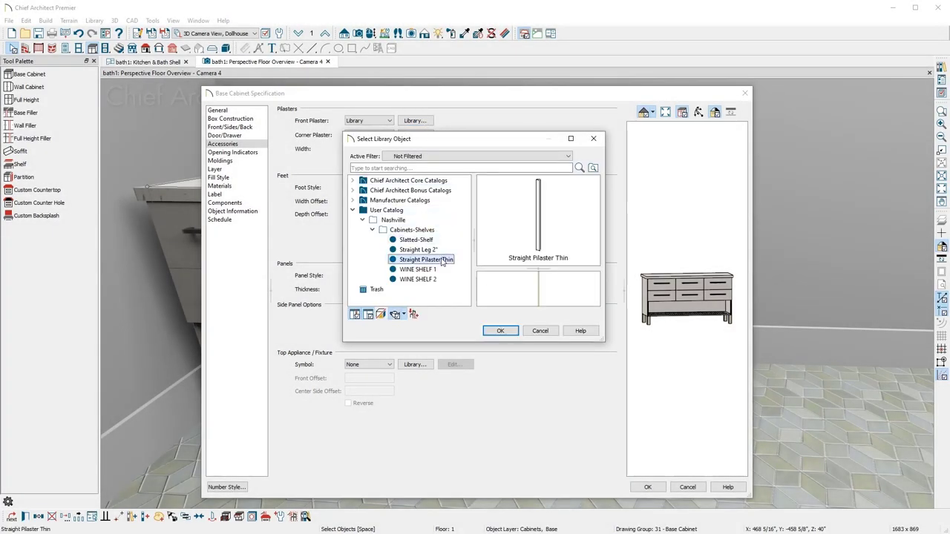
{"action": "left_click", "coordinate": [502, 331]}
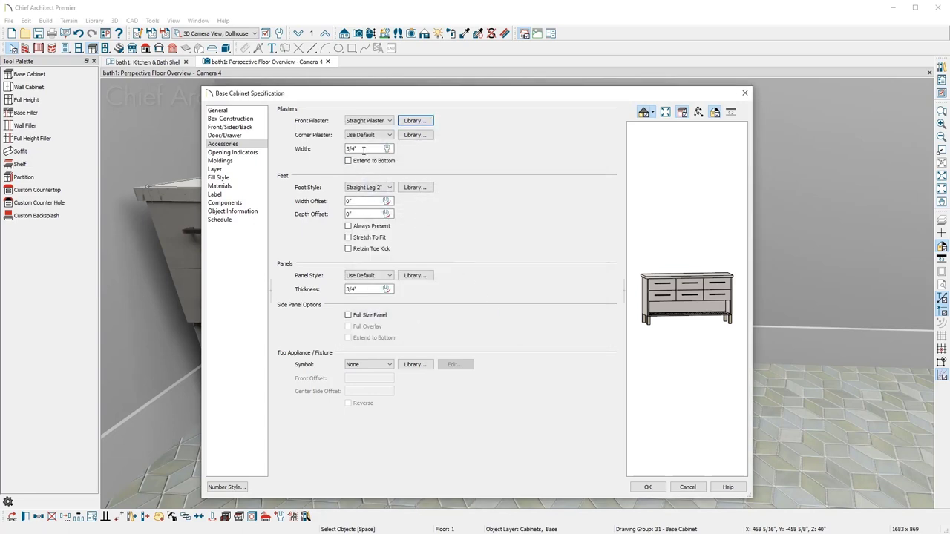
{"action": "left_click_drag", "start_coordinate": [363, 150], "coordinate": [335, 154]}
{"action": "type", "text": "2\""}
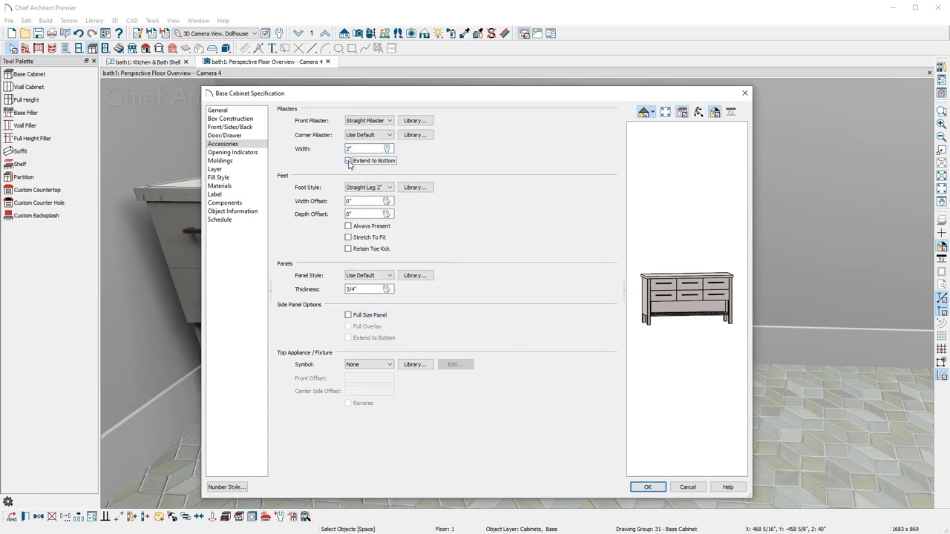
{"action": "left_click", "coordinate": [348, 161]}
{"action": "left_click", "coordinate": [697, 112]}
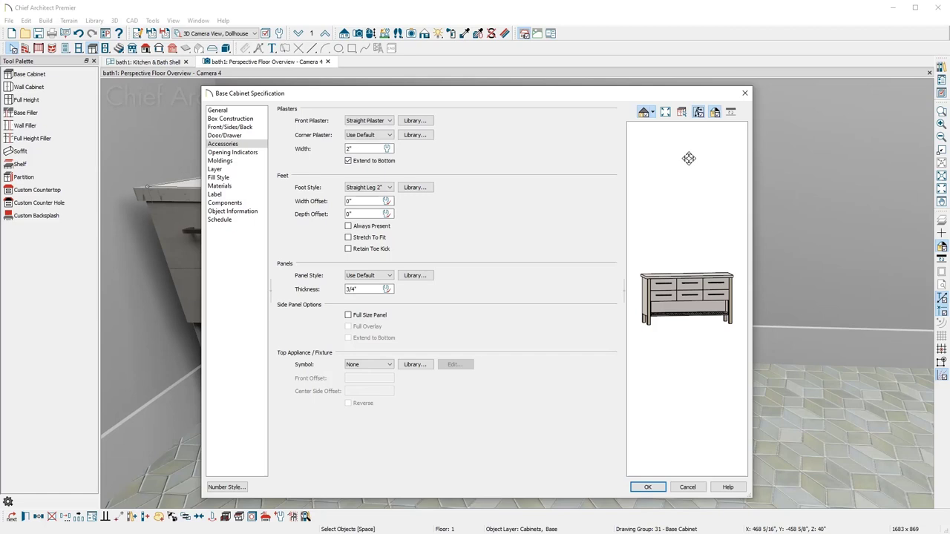
{"action": "left_click_drag", "start_coordinate": [715, 285], "coordinate": [631, 287]}
{"action": "scroll", "coordinate": [731, 297], "scroll_direction": "up", "scroll_amount": 3}
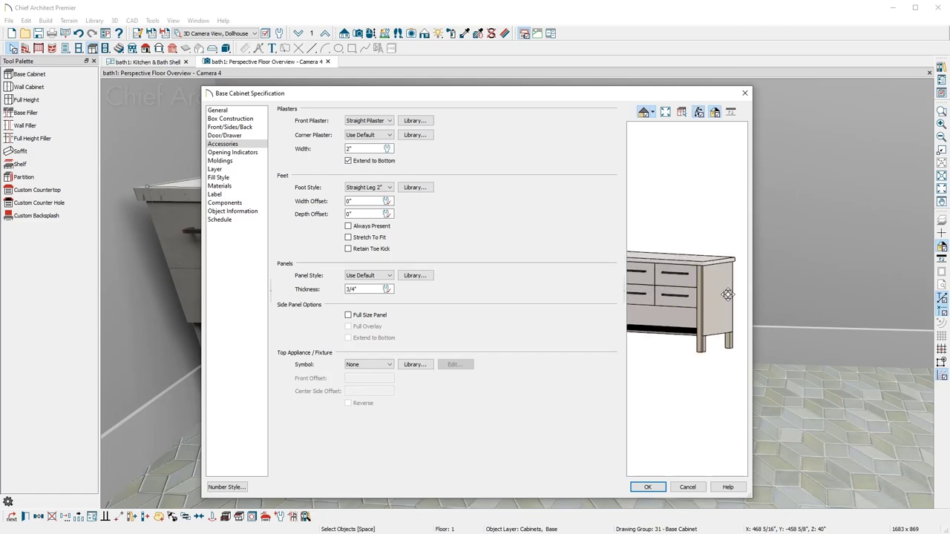
{"action": "scroll", "coordinate": [728, 295], "scroll_direction": "up", "scroll_amount": 3}
Step: Give the vanity's right side a custom face with a Side Panel - Inset item
{"action": "left_click", "coordinate": [230, 127]}
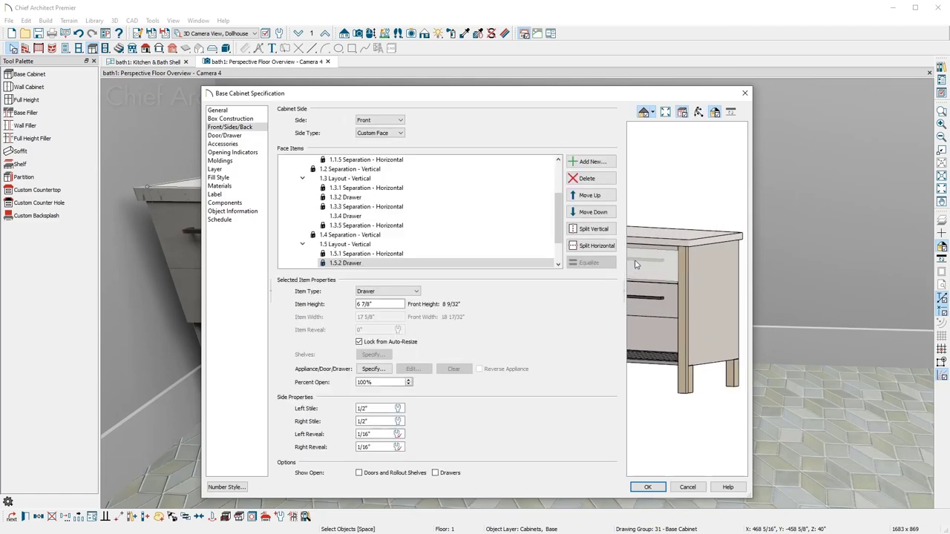
{"action": "left_click", "coordinate": [399, 121]}
{"action": "left_click", "coordinate": [399, 153]}
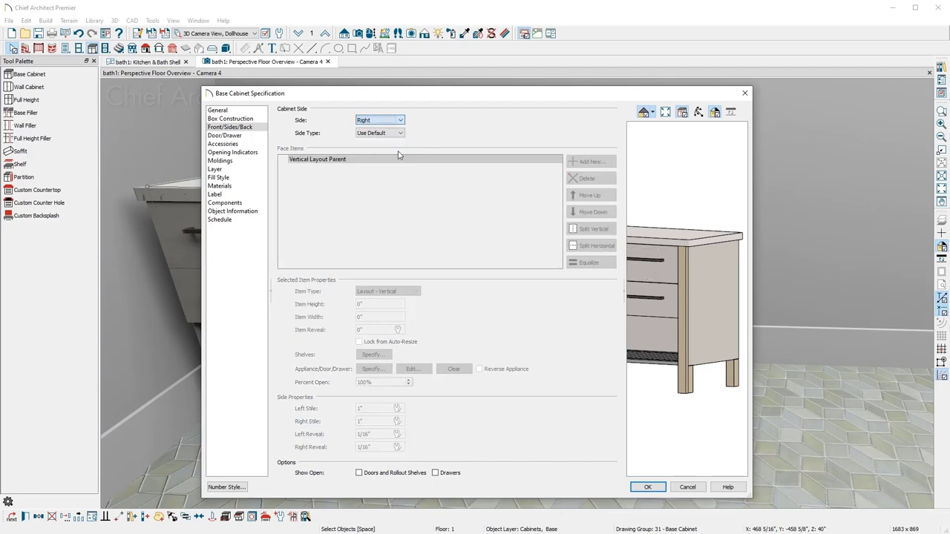
{"action": "left_click", "coordinate": [401, 133]}
{"action": "left_click", "coordinate": [396, 202]}
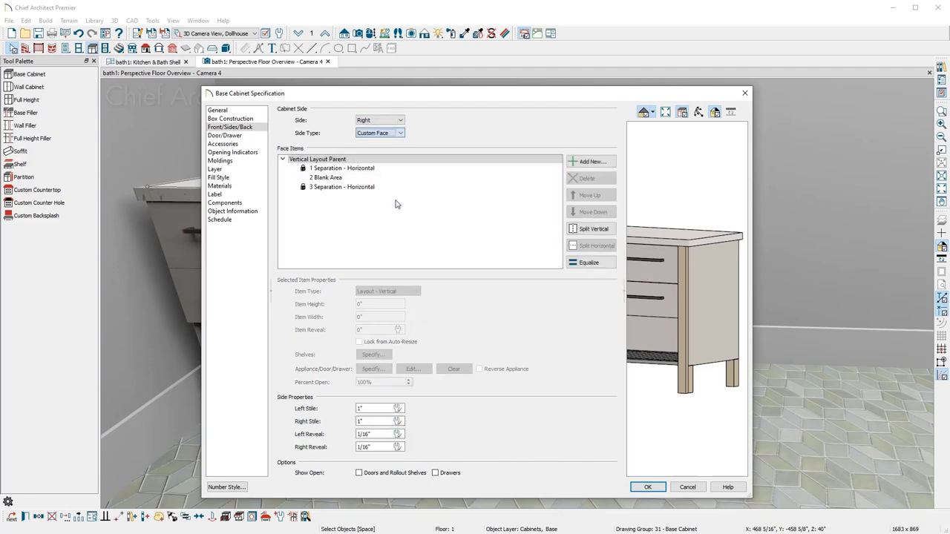
{"action": "left_click", "coordinate": [375, 178]}
{"action": "left_click", "coordinate": [413, 292]}
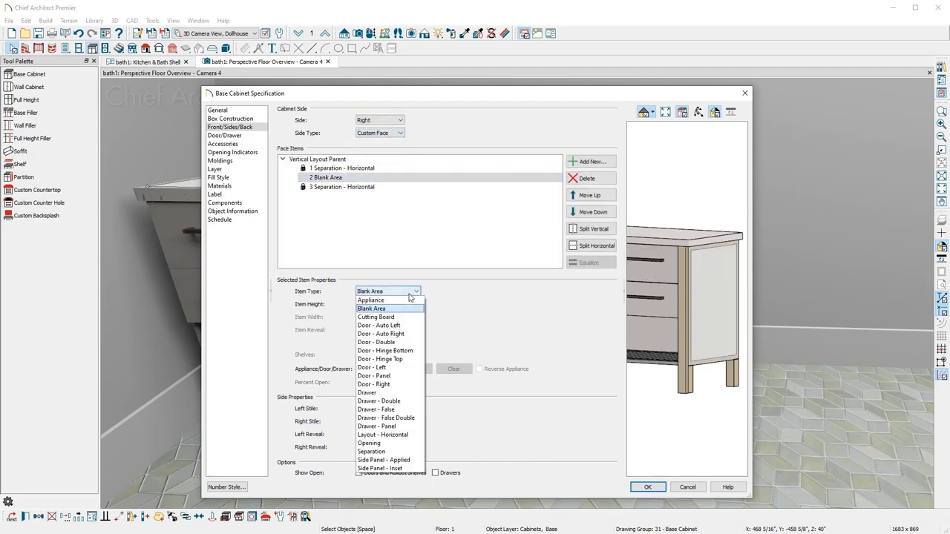
{"action": "left_click", "coordinate": [412, 467]}
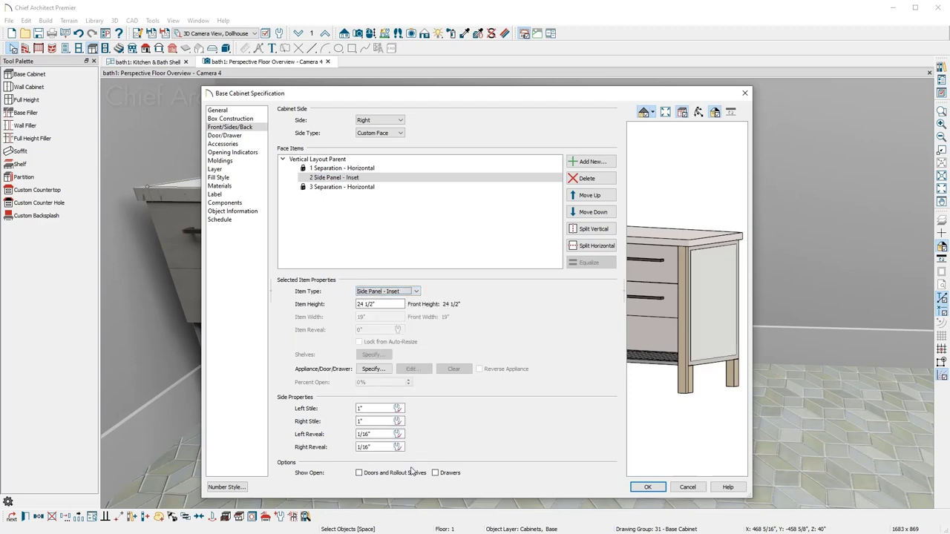
Step: Delete both horizontal separations from the right side and apply the changes
{"action": "left_click", "coordinate": [363, 168]}
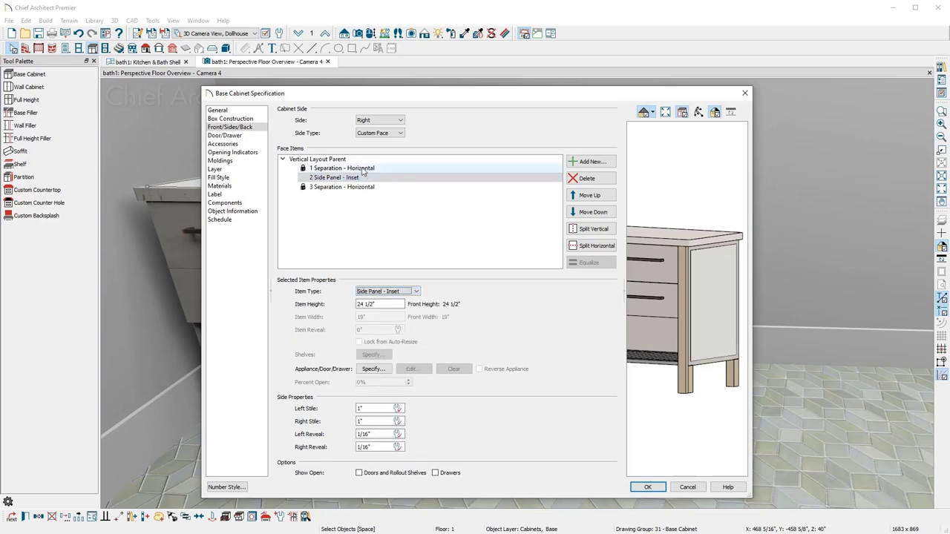
{"action": "left_click", "coordinate": [583, 179]}
{"action": "left_click", "coordinate": [512, 178]}
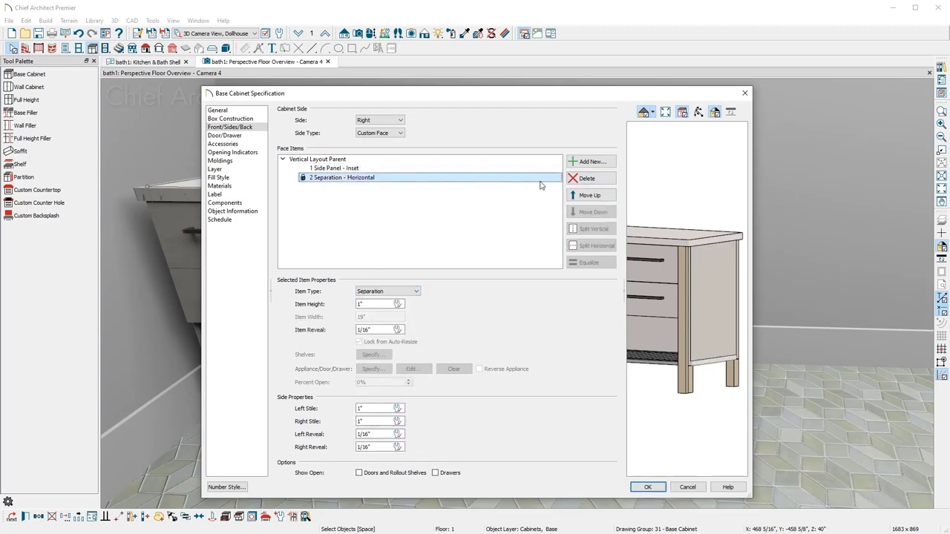
{"action": "left_click", "coordinate": [590, 180]}
{"action": "left_click", "coordinate": [660, 487]}
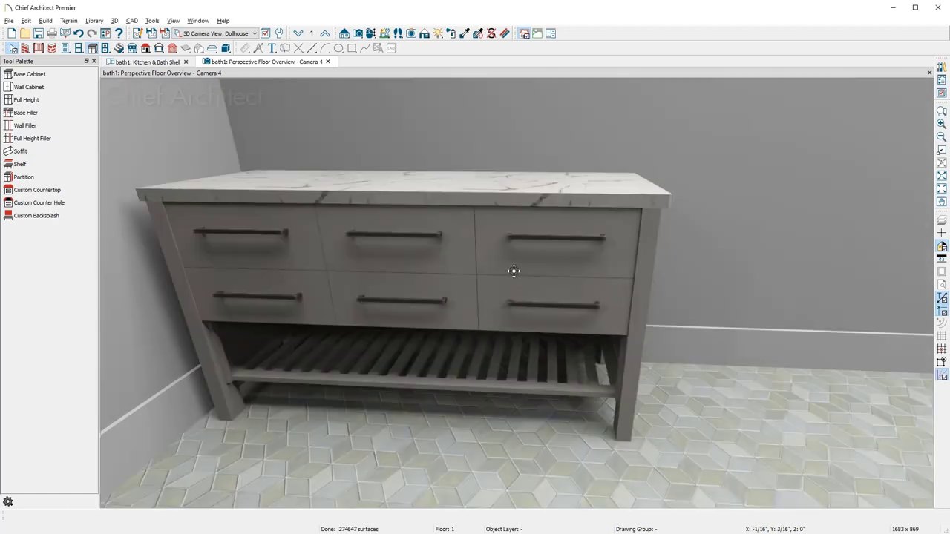
Step: Place the Cross-Cab-D X-pattern door panel from the library on the vanity's right side
{"action": "left_click_drag", "start_coordinate": [514, 270], "coordinate": [458, 261]}
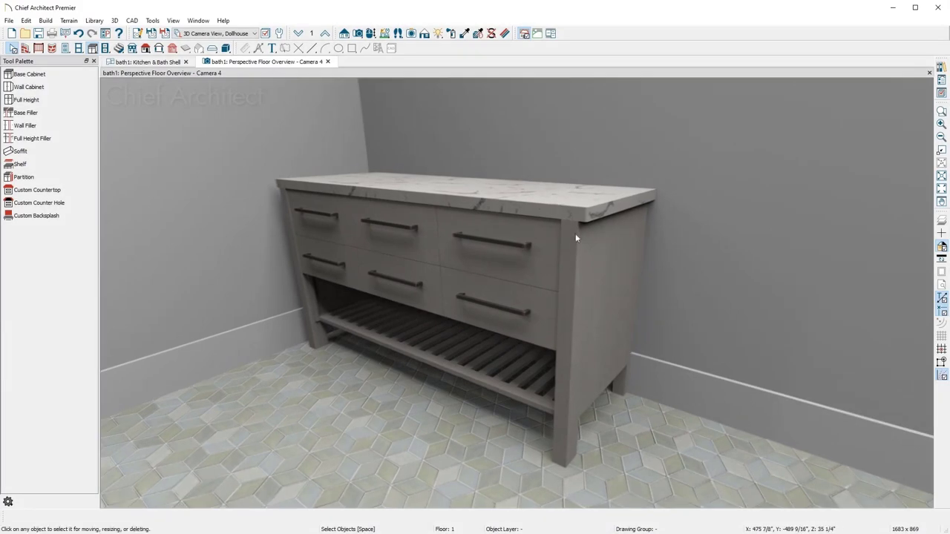
{"action": "left_click", "coordinate": [942, 68]}
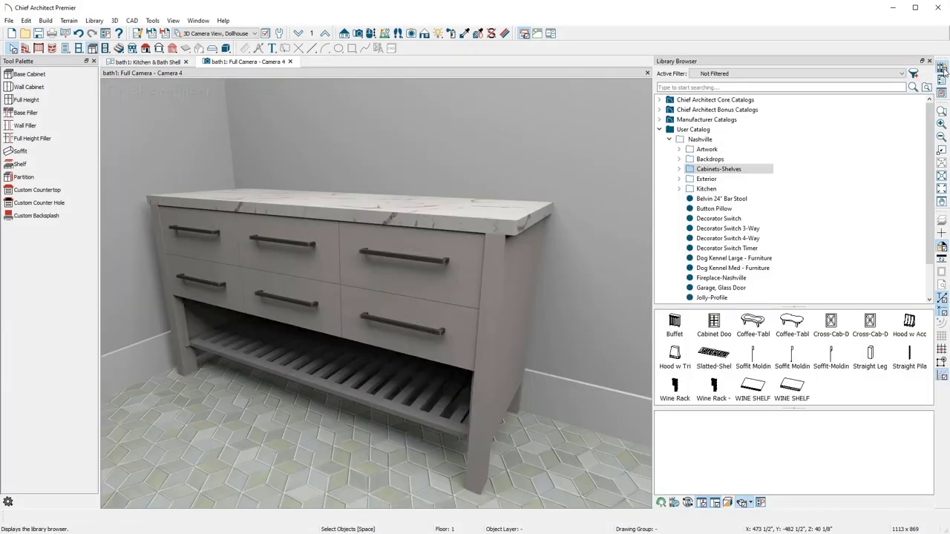
{"action": "left_click", "coordinate": [834, 327]}
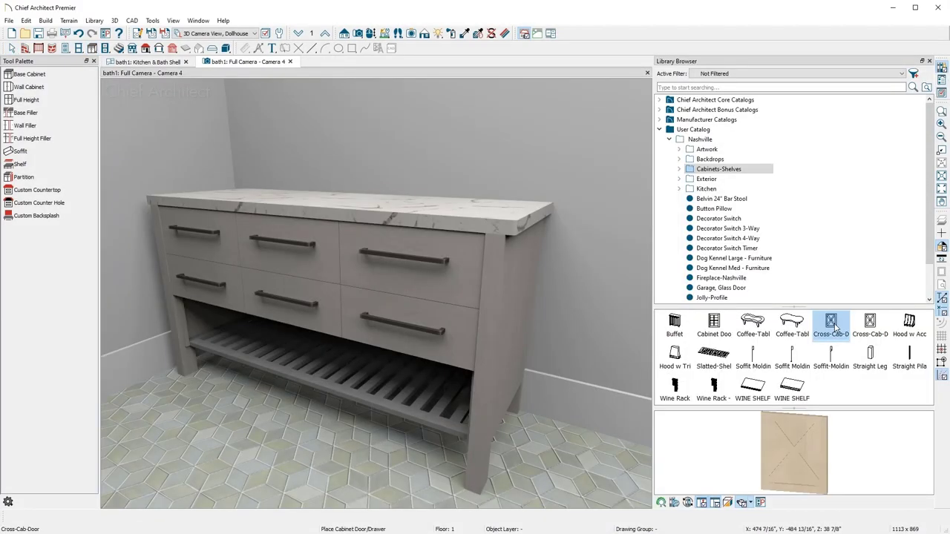
{"action": "left_click", "coordinate": [525, 317]}
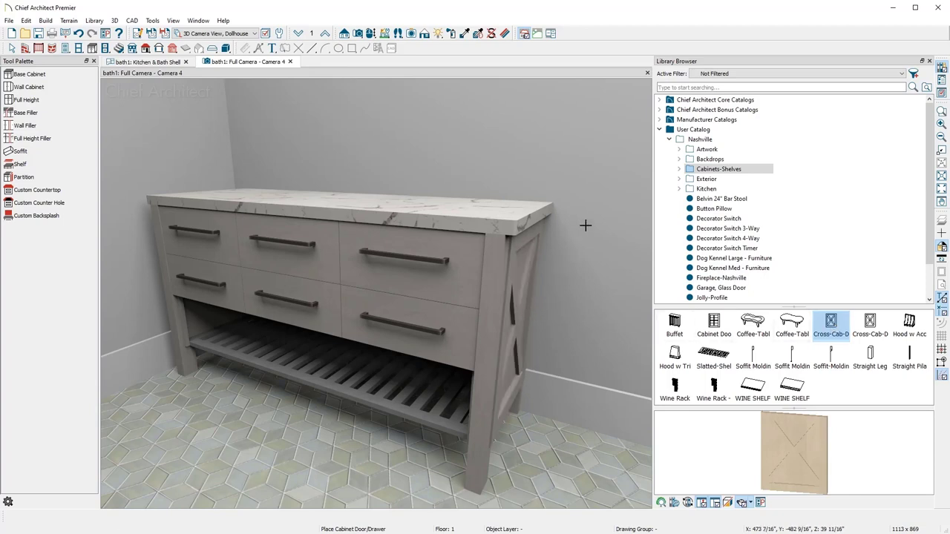
{"action": "left_click", "coordinate": [660, 120]}
{"action": "scroll", "coordinate": [709, 194], "scroll_direction": "down", "scroll_amount": 10}
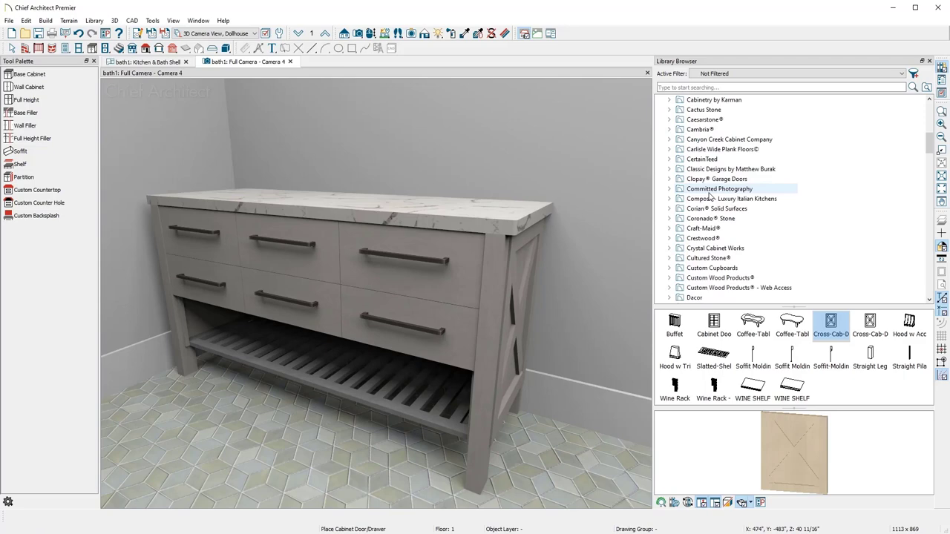
Step: Place the Kohler K-2369 Antilia Wading Pool glass sink on the vanity countertop
{"action": "left_click", "coordinate": [711, 170]}
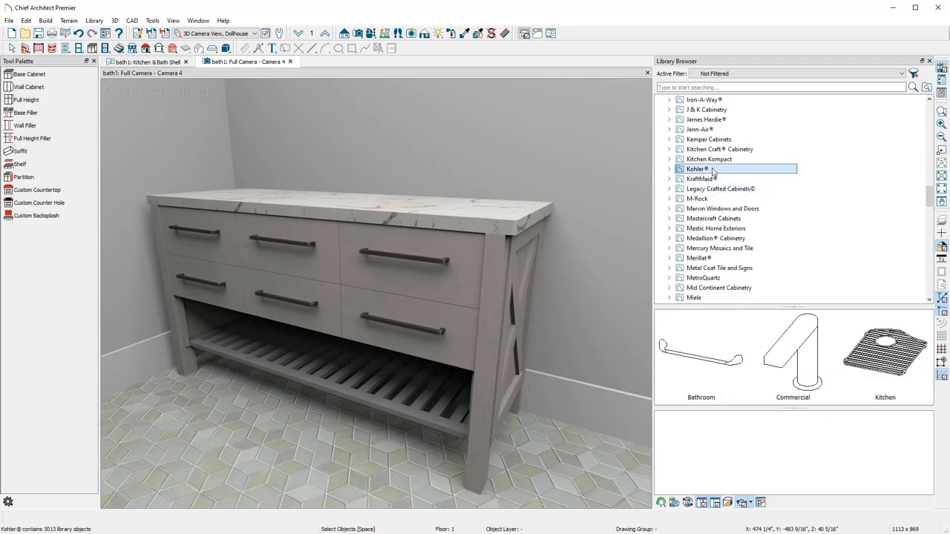
{"action": "double_click", "coordinate": [698, 343]}
{"action": "double_click", "coordinate": [843, 358]}
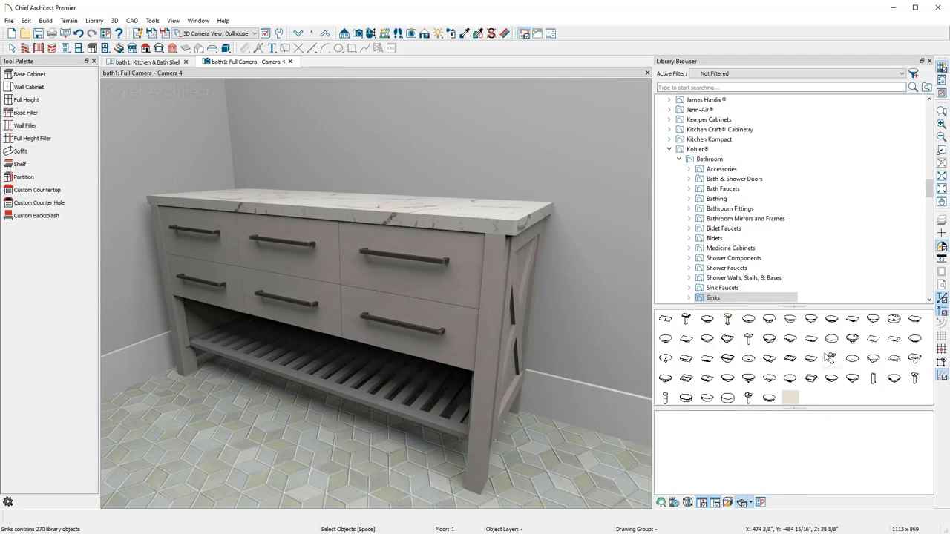
{"action": "left_click", "coordinate": [669, 324]}
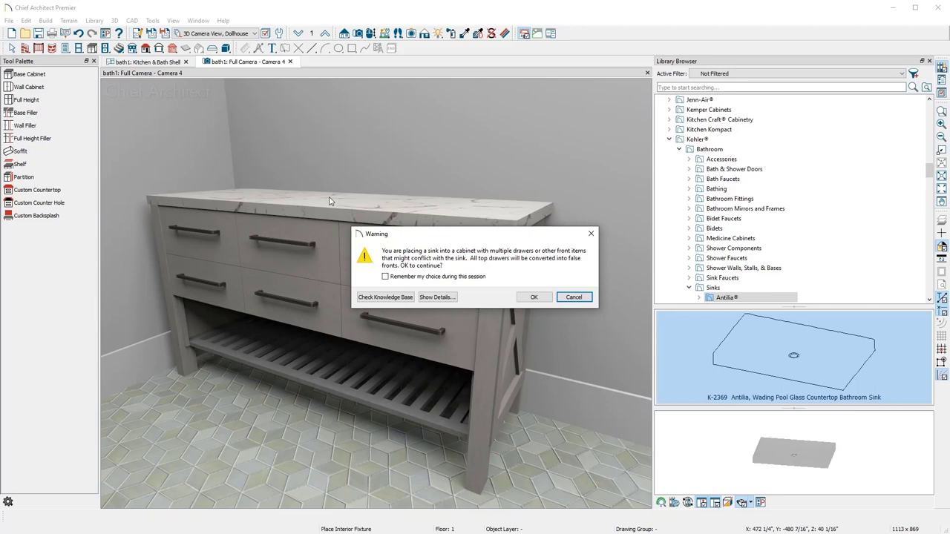
{"action": "left_click", "coordinate": [543, 298]}
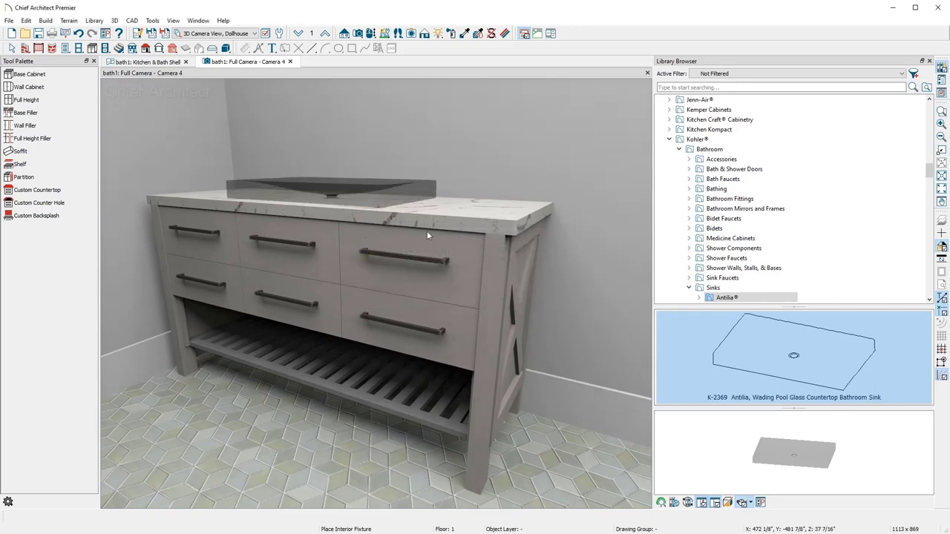
Step: In plan view, move the sink to 3" from the countertop edge
{"action": "left_click", "coordinate": [146, 61]}
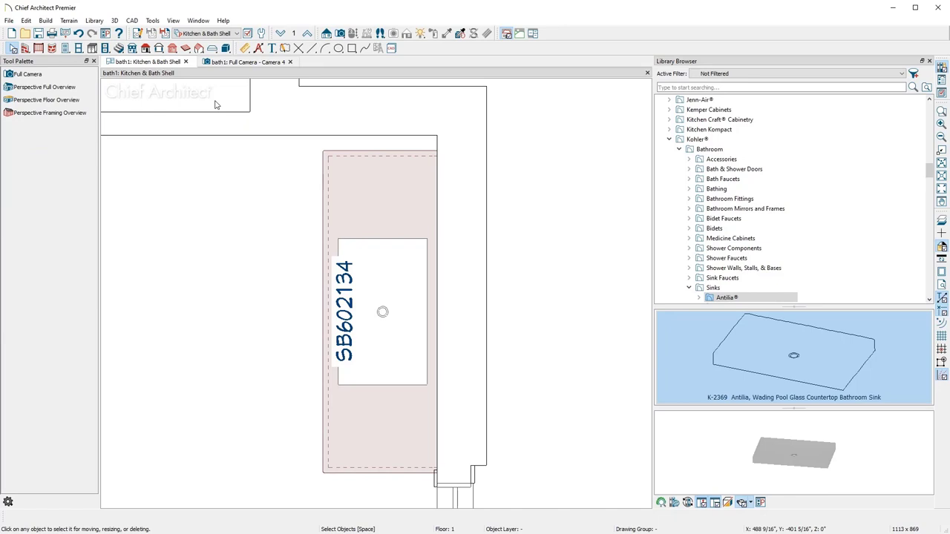
{"action": "left_click", "coordinate": [424, 271]}
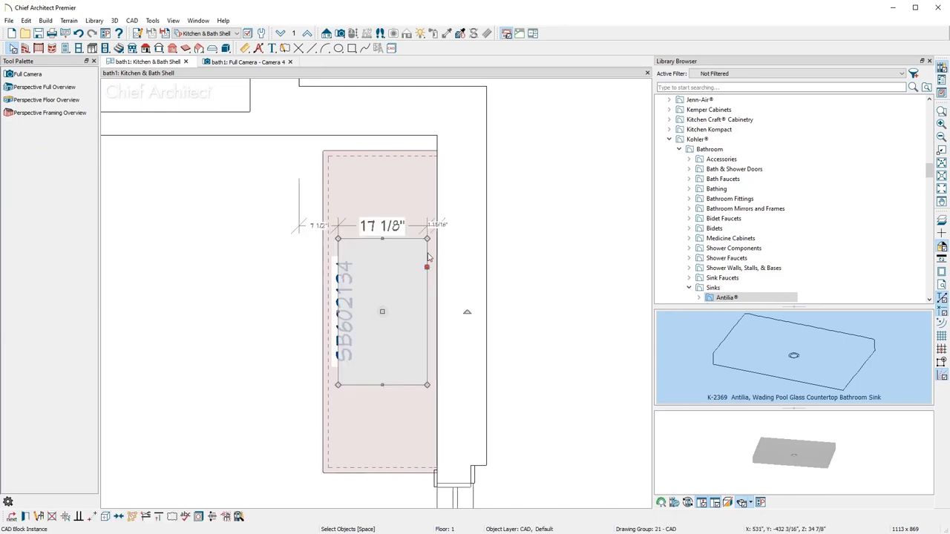
{"action": "left_click", "coordinate": [435, 225]}
{"action": "type", "text": "3"}
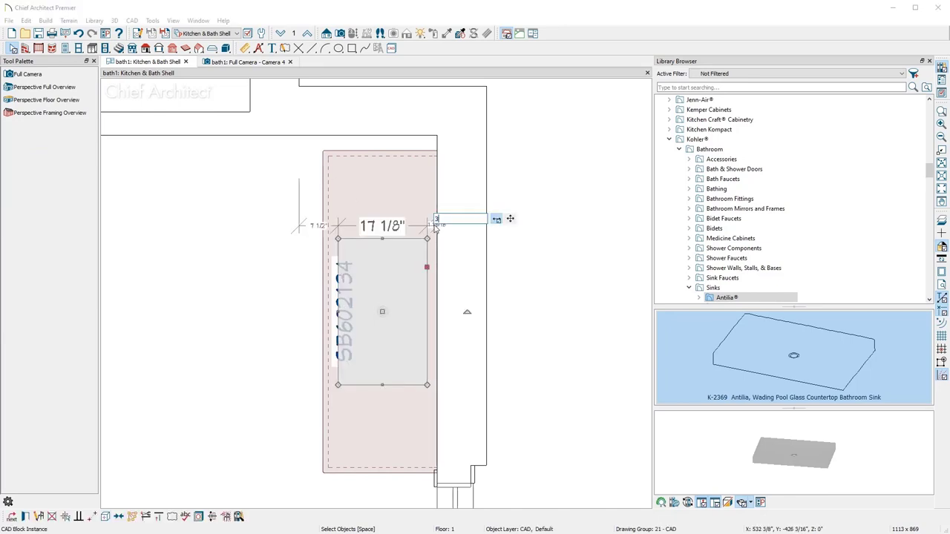
{"action": "key", "text": "Return"}
{"action": "left_click", "coordinate": [534, 244]}
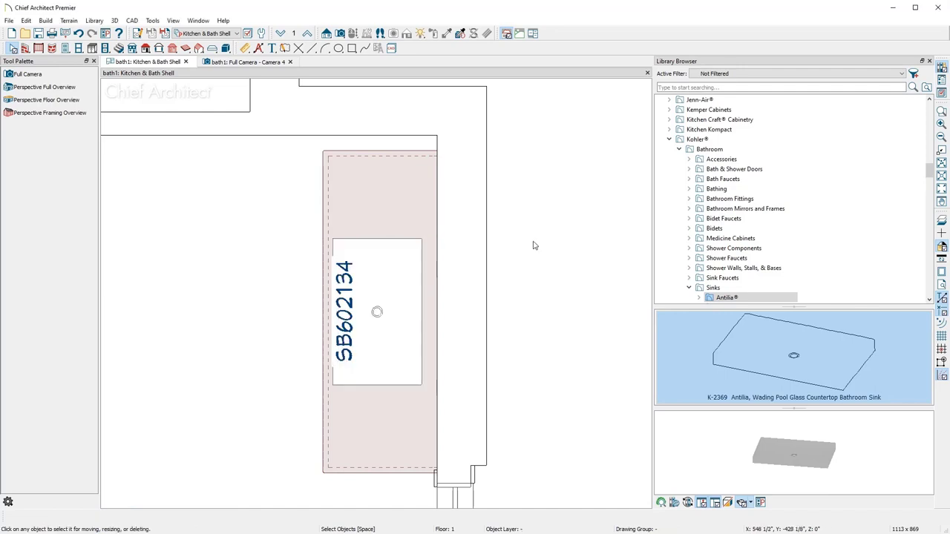
Step: Add the Kohler K-99760-4 Honesty single-handle faucet at the sink
{"action": "left_click", "coordinate": [745, 279]}
{"action": "left_click", "coordinate": [781, 346]}
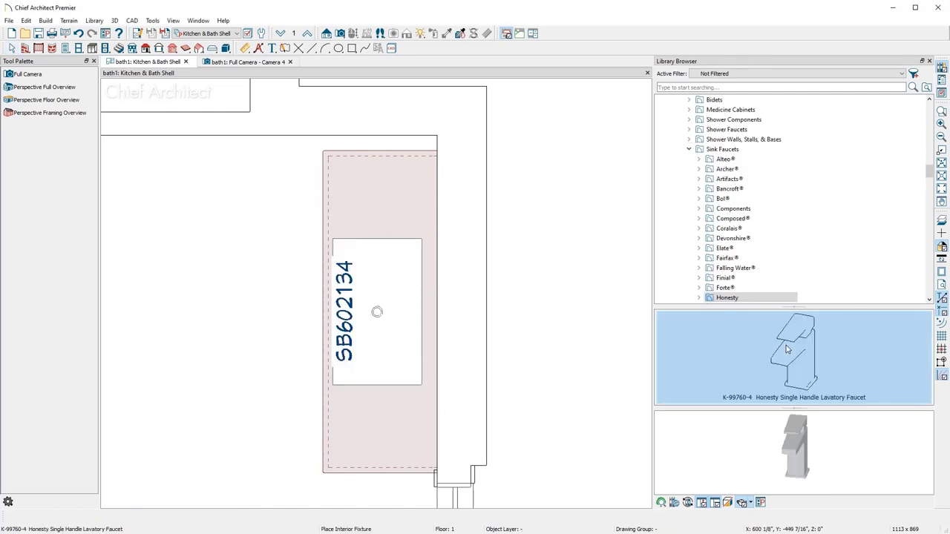
{"action": "left_click", "coordinate": [424, 312]}
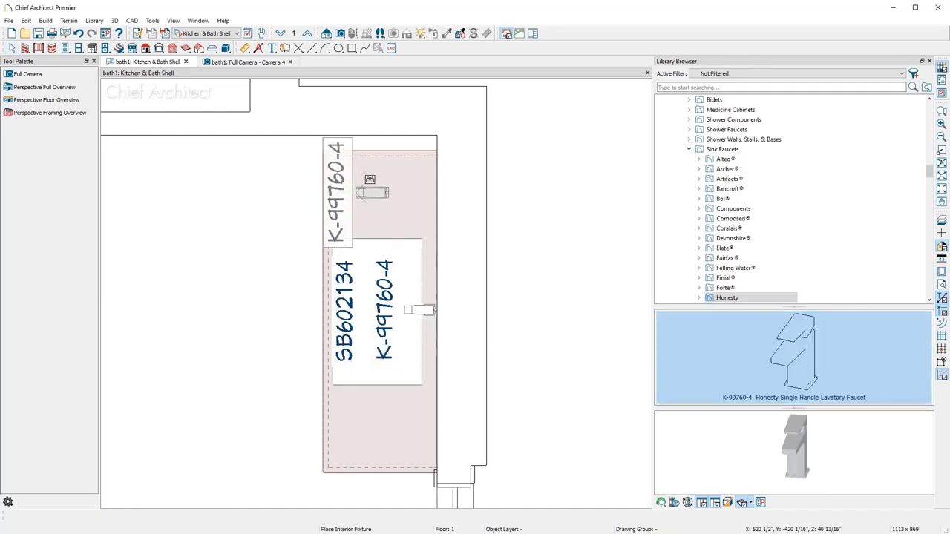
Step: Create a wall elevation of the vanity wall and push the vanity left into the corner
{"action": "left_click", "coordinate": [326, 35]}
{"action": "left_click", "coordinate": [31, 100]}
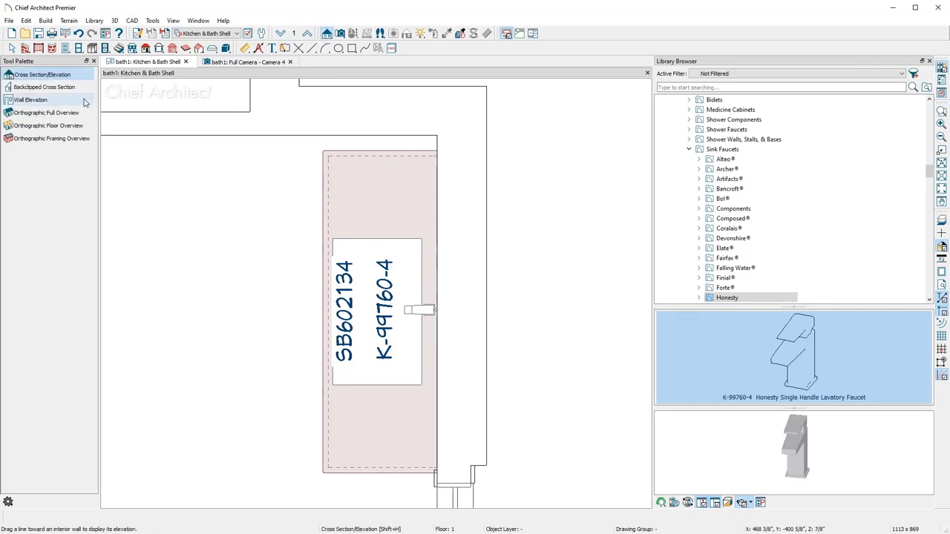
{"action": "left_click_drag", "start_coordinate": [243, 310], "coordinate": [547, 314]}
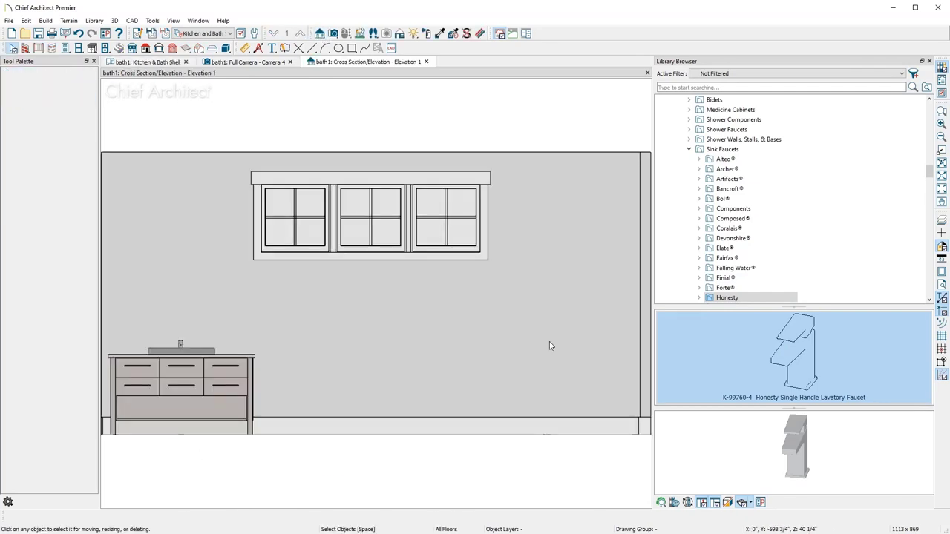
{"action": "left_click", "coordinate": [187, 391]}
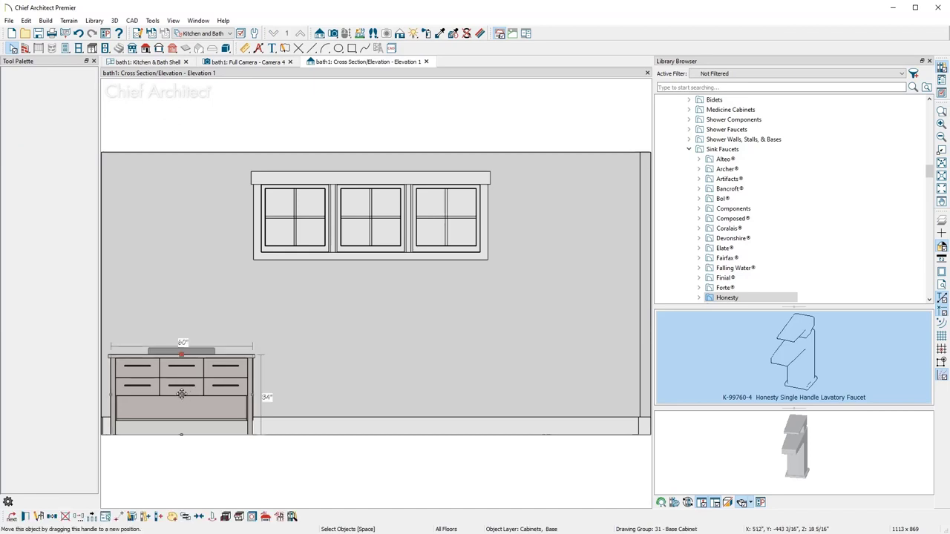
{"action": "left_click_drag", "start_coordinate": [182, 393], "coordinate": [173, 394]}
Step: Hang a Rectangular Mirror Top Integrated Light from Lighting No.14 Mirrors above the vanity
{"action": "scroll", "coordinate": [701, 206], "scroll_direction": "up", "scroll_amount": 10}
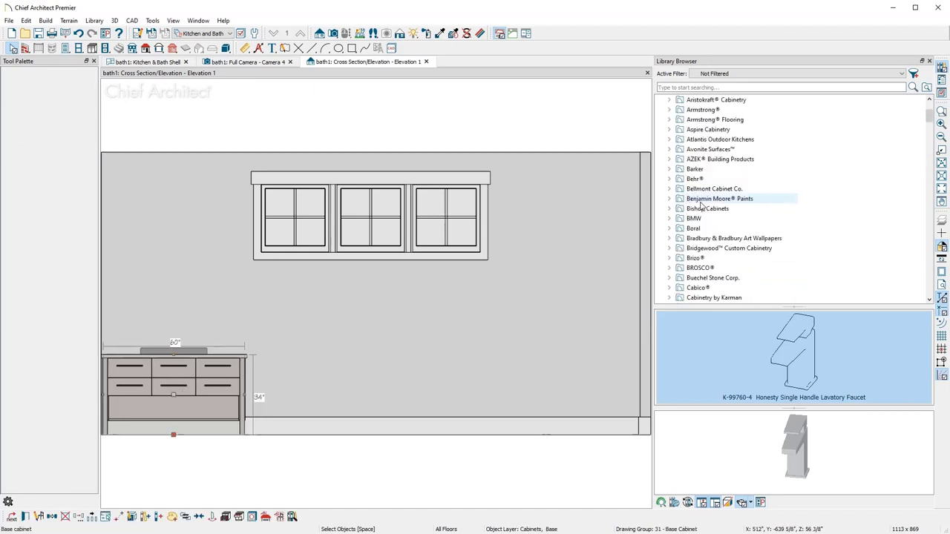
{"action": "scroll", "coordinate": [701, 205], "scroll_direction": "up", "scroll_amount": 5}
{"action": "left_click", "coordinate": [660, 110]}
{"action": "scroll", "coordinate": [738, 201], "scroll_direction": "down", "scroll_amount": 10}
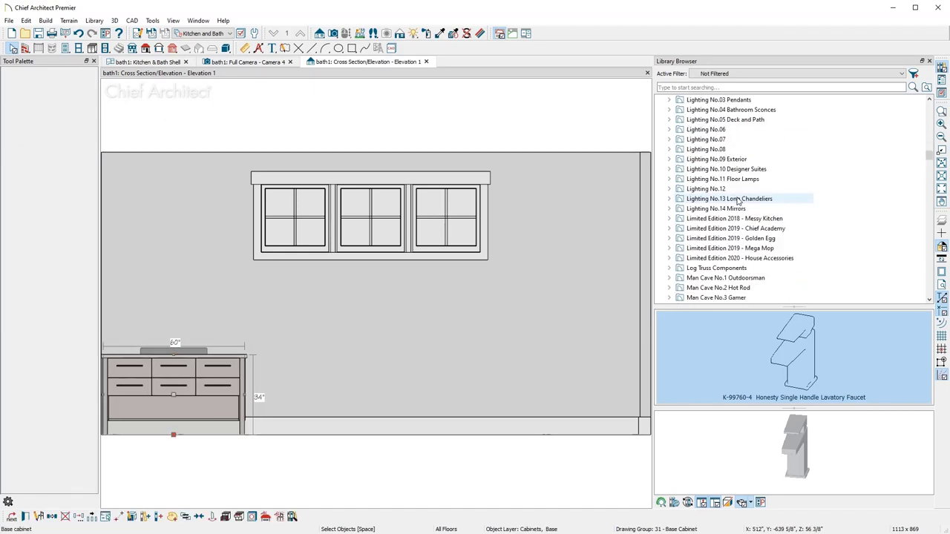
{"action": "left_click", "coordinate": [735, 208]}
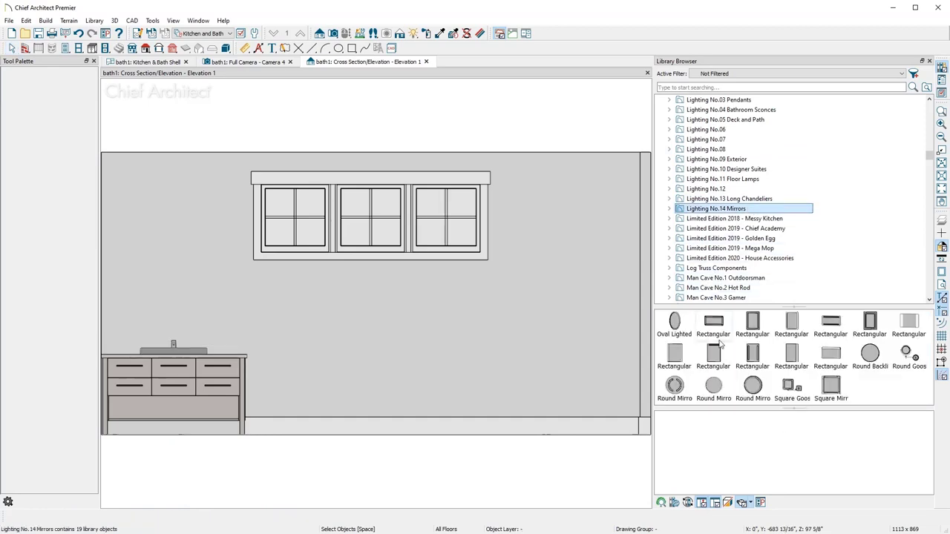
{"action": "left_click", "coordinate": [719, 354]}
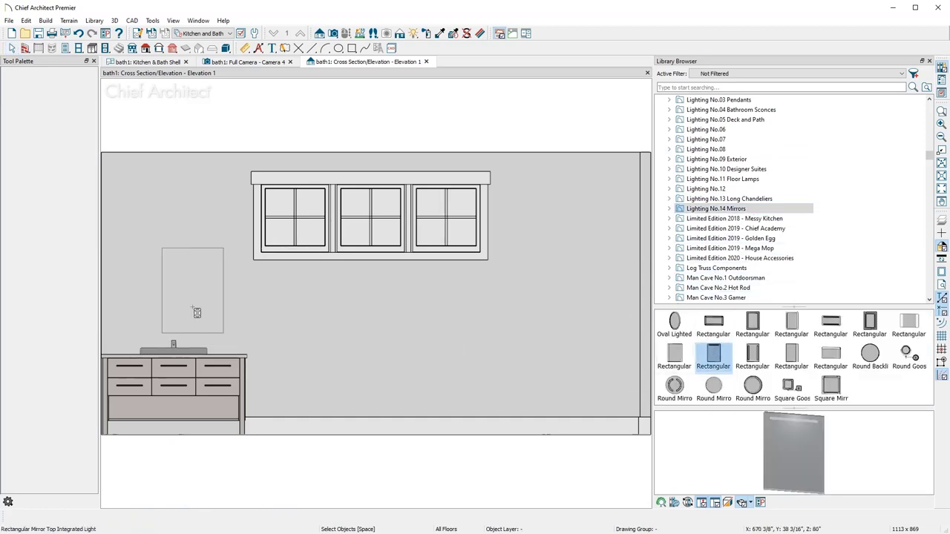
{"action": "left_click", "coordinate": [178, 326]}
{"action": "left_click", "coordinate": [175, 346]}
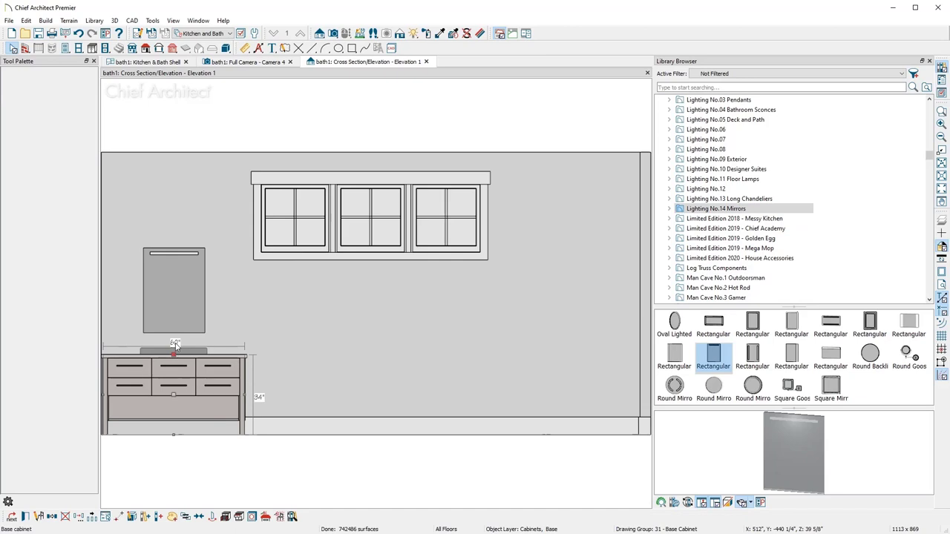
{"action": "key", "text": "Escape"}
Step: Reflect a copy of the vanity, sink and mirror about the window to the wall's right end
{"action": "left_click", "coordinate": [177, 317]}
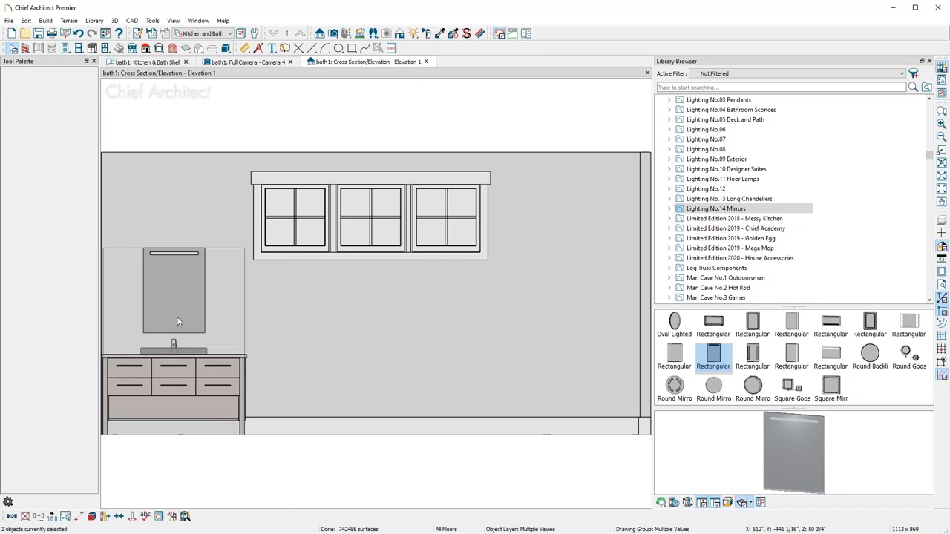
{"action": "left_click", "coordinate": [13, 518]}
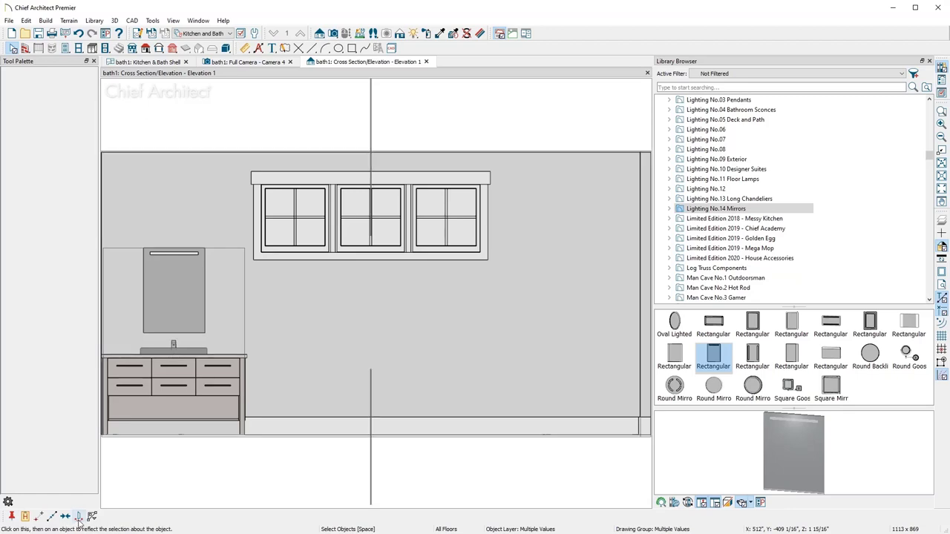
{"action": "left_click", "coordinate": [373, 231]}
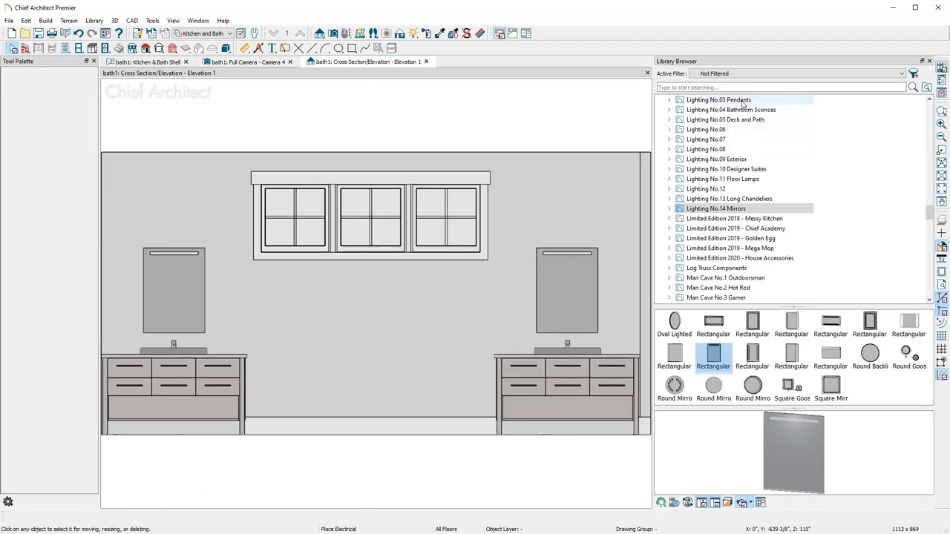
Step: Find the K-6367 Stargaze Freestanding Bath and place it between the two vanities
{"action": "left_click", "coordinate": [759, 88]}
{"action": "type", "text": "Stargaze Freestanding Bath"}
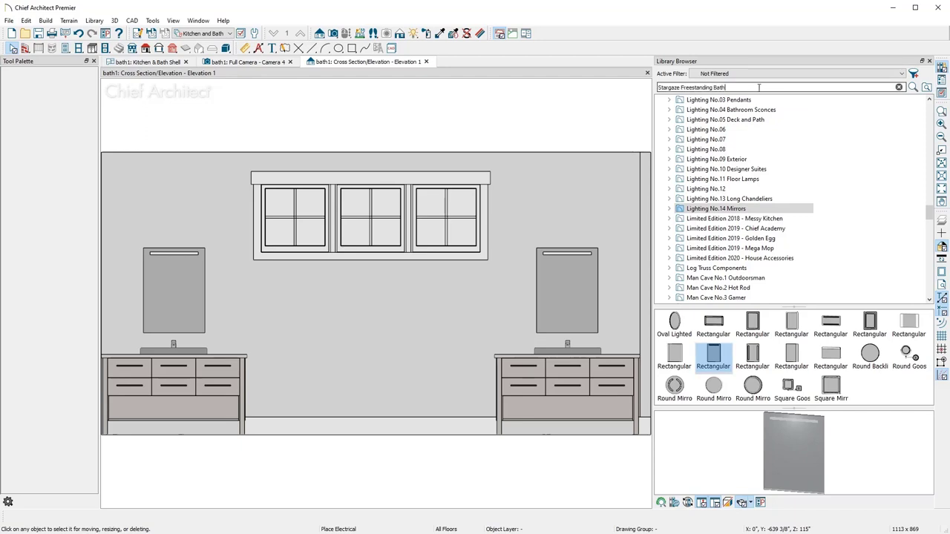
{"action": "key", "text": "Return"}
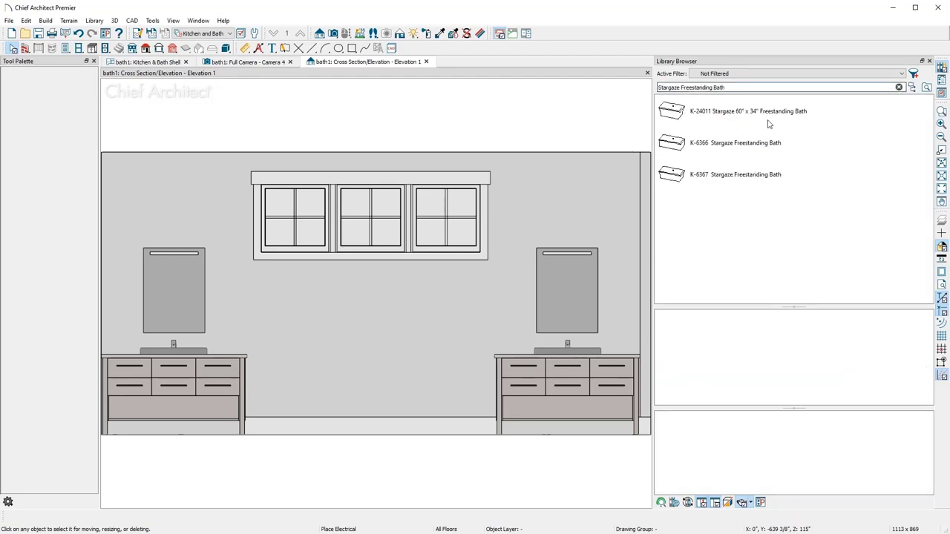
{"action": "left_click", "coordinate": [795, 176]}
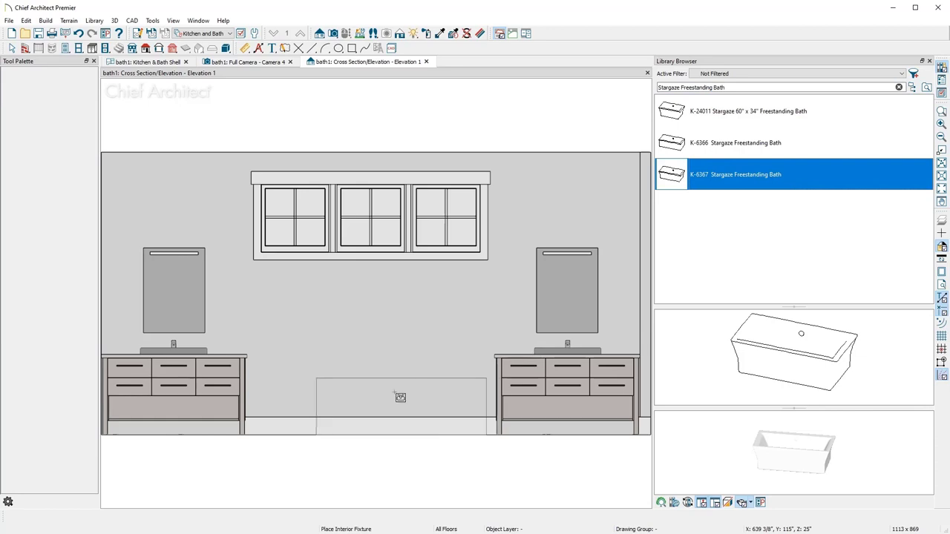
{"action": "left_click", "coordinate": [386, 400]}
Step: Place a T4752 Floor Mount Tub Filler at the tub's end in plan, rotated 90°
{"action": "left_click", "coordinate": [872, 87]}
{"action": "type", "text": "Floor Mount Tub Filler"}
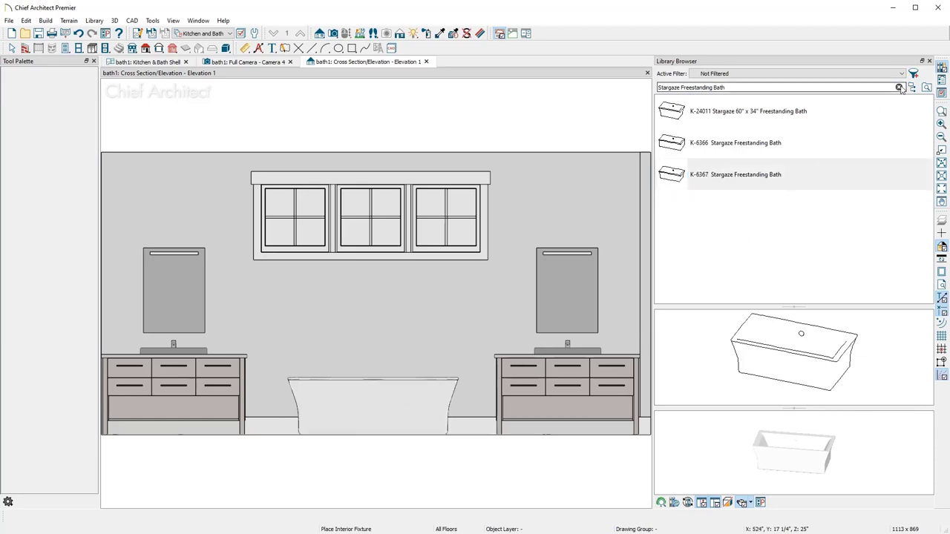
{"action": "key", "text": "Return"}
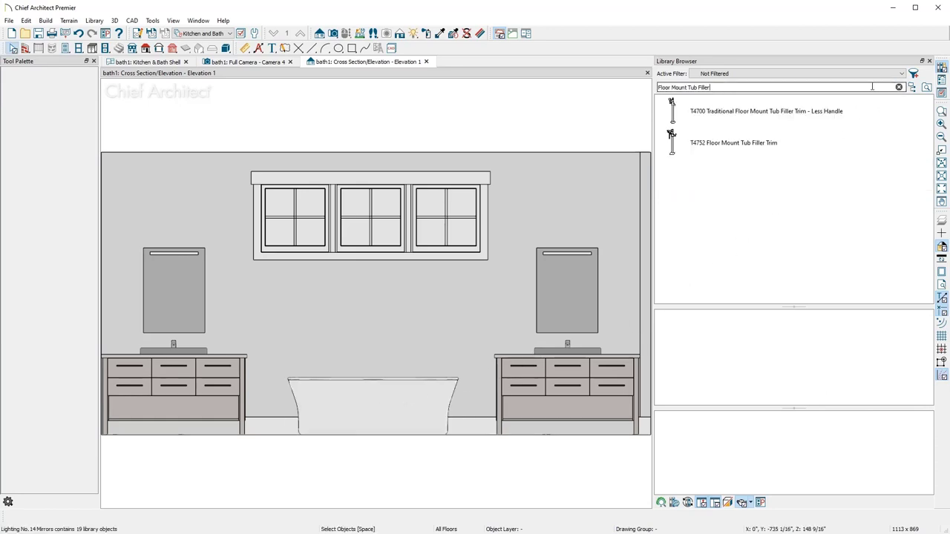
{"action": "left_click", "coordinate": [776, 147]}
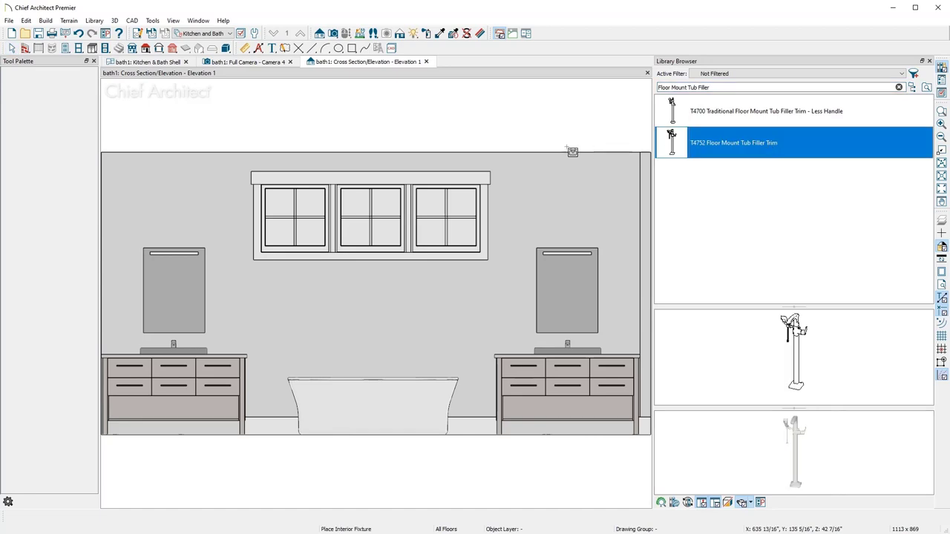
{"action": "left_click", "coordinate": [148, 62]}
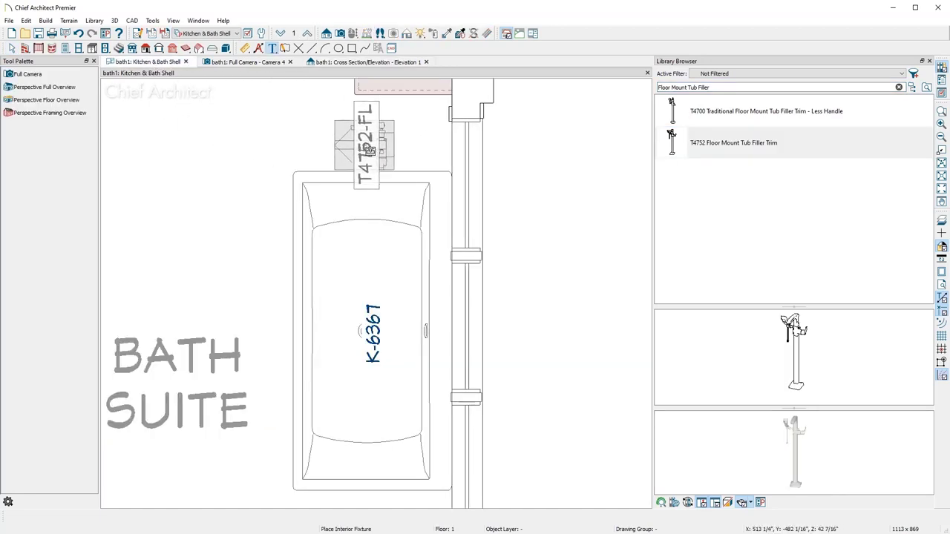
{"action": "left_click", "coordinate": [317, 150]}
{"action": "left_click_drag", "start_coordinate": [303, 146], "coordinate": [316, 103]}
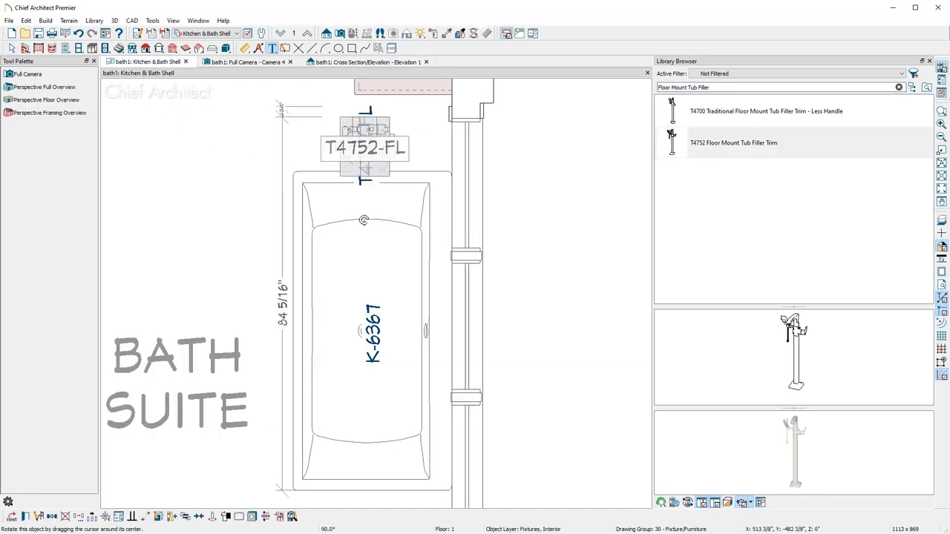
Step: Nudge the bathtub slightly left and hide the Library Browser
{"action": "left_click", "coordinate": [394, 275]}
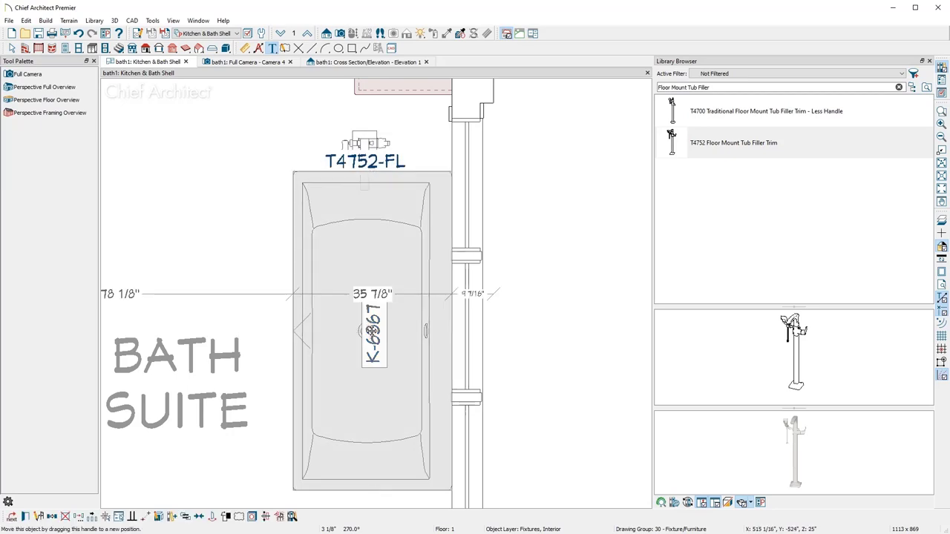
{"action": "left_click_drag", "start_coordinate": [373, 331], "coordinate": [363, 330]}
{"action": "key", "text": "Escape"}
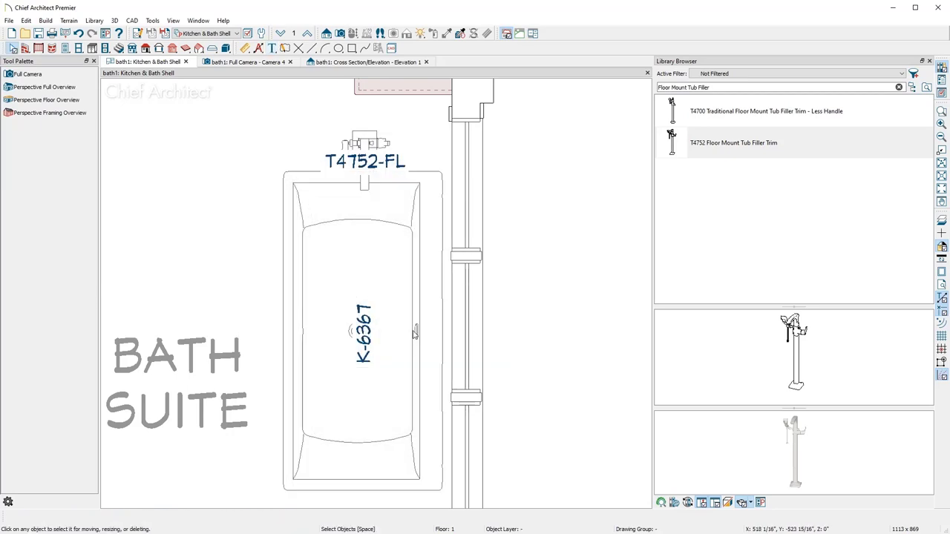
{"action": "left_click", "coordinate": [930, 61]}
Step: Generate NKBA Auto Elevation Dimensions on the bath wall elevation
{"action": "left_click", "coordinate": [380, 63]}
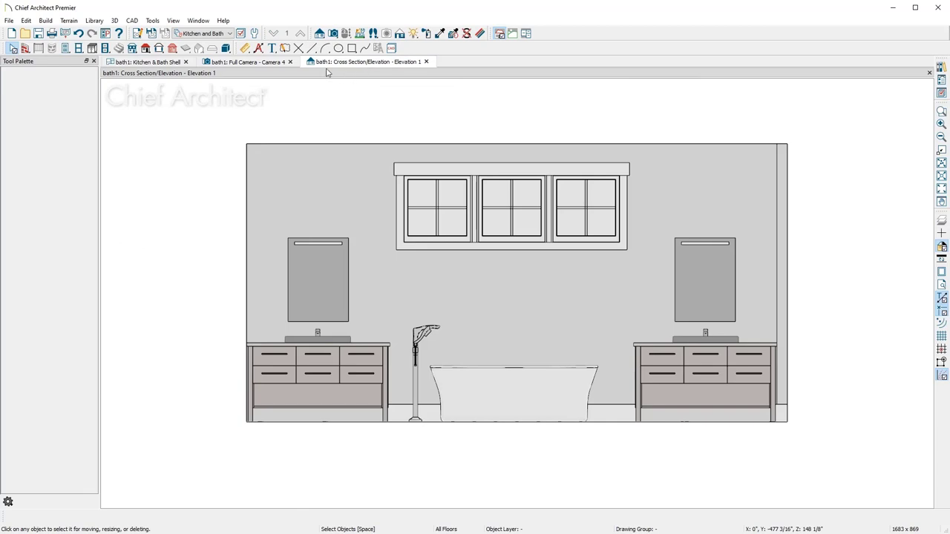
{"action": "left_click", "coordinate": [259, 47]}
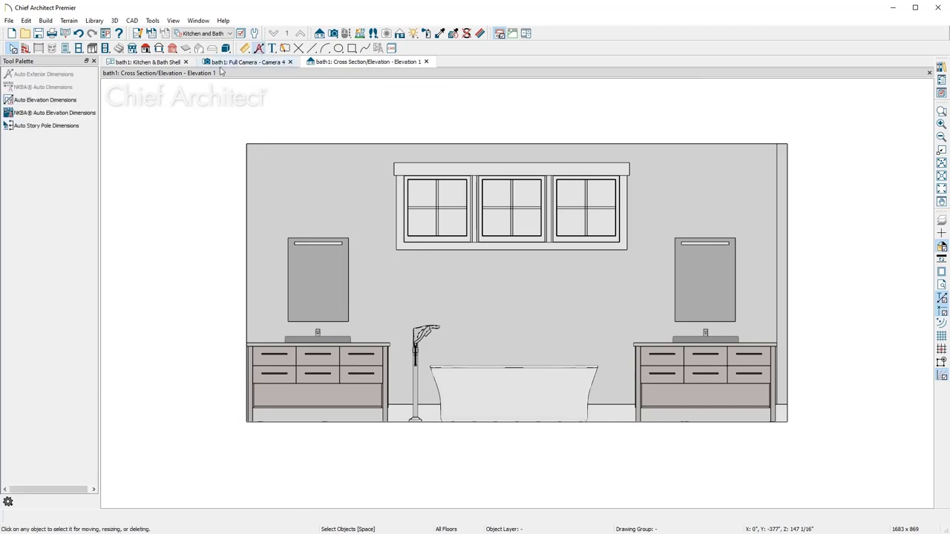
{"action": "left_click", "coordinate": [97, 116]}
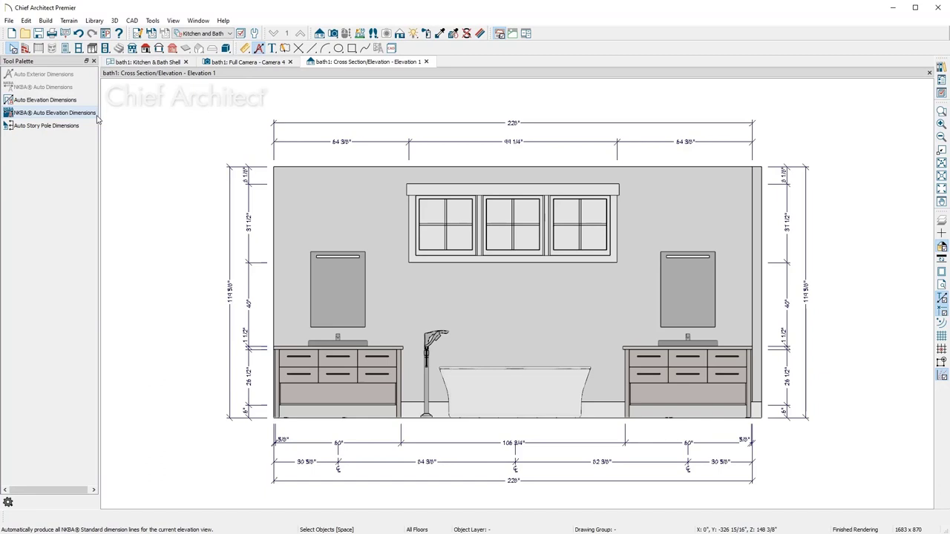
Step: Add the tub filler to the bottom dimension string, splitting it into 46 1/8" and 38 1/4"
{"action": "left_click", "coordinate": [458, 467]}
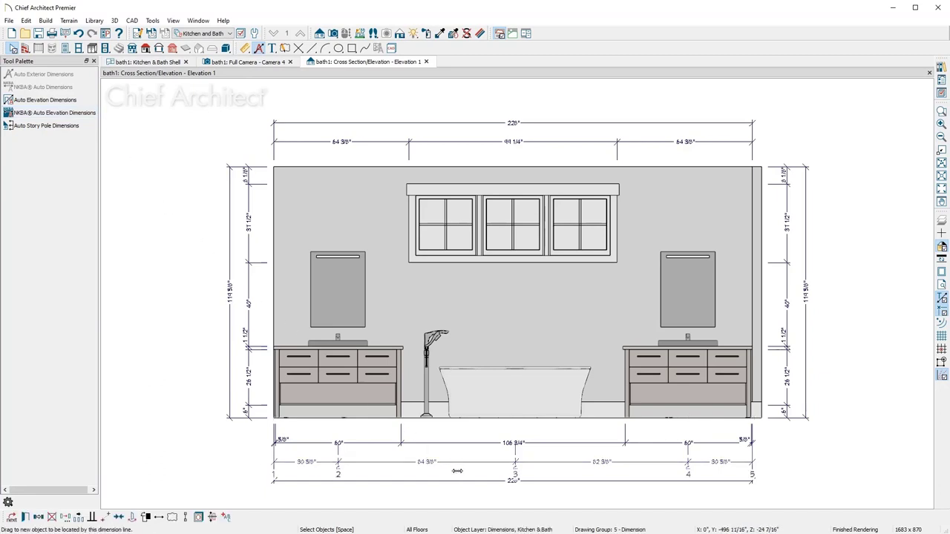
{"action": "left_click_drag", "start_coordinate": [457, 466], "coordinate": [435, 453]}
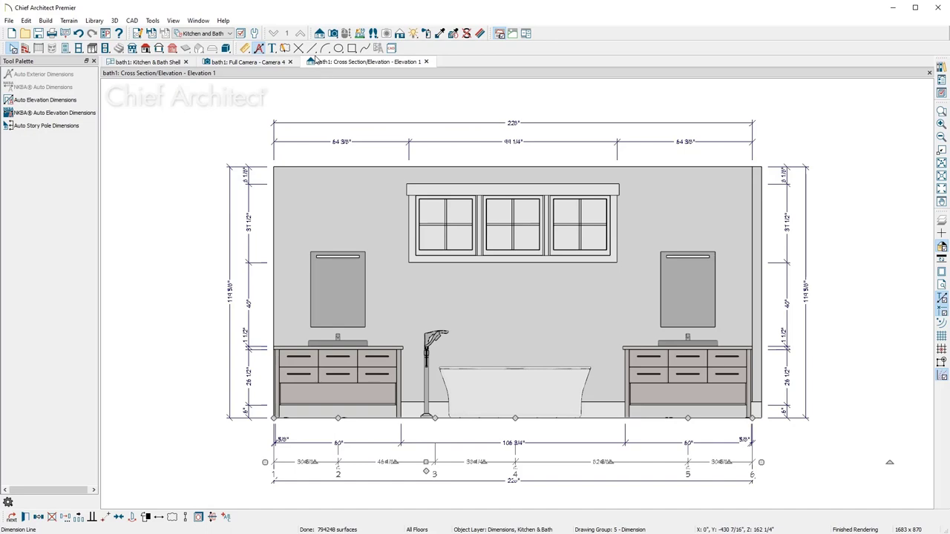
{"action": "left_click", "coordinate": [314, 50]}
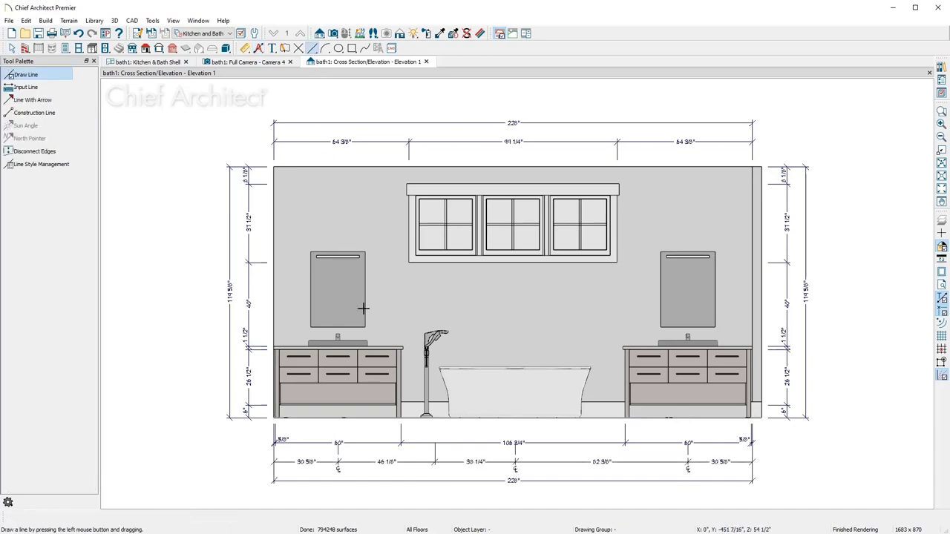
Step: Snap the bottom dimension point to the filler's centre with a centreline mark (42 1/16" / 41 15/16")
{"action": "key", "text": "Escape"}
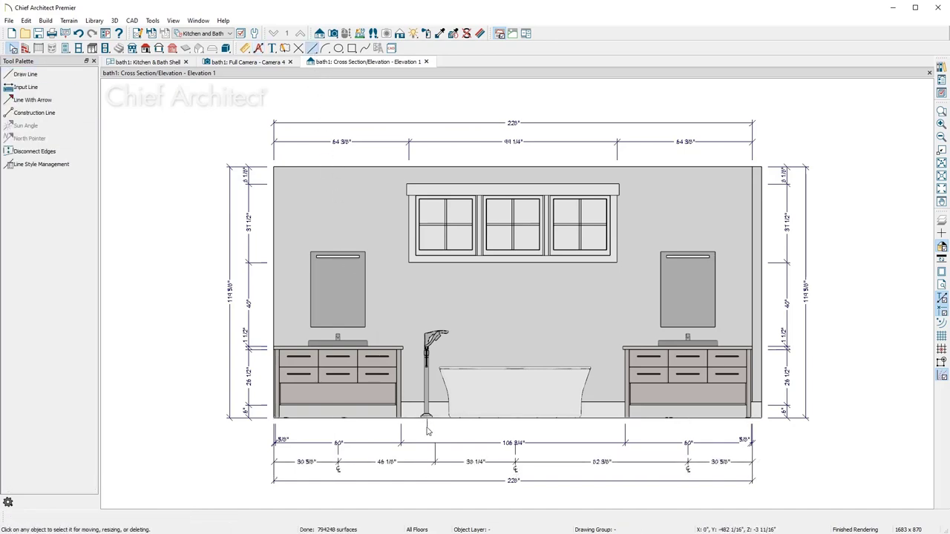
{"action": "left_click", "coordinate": [460, 467]}
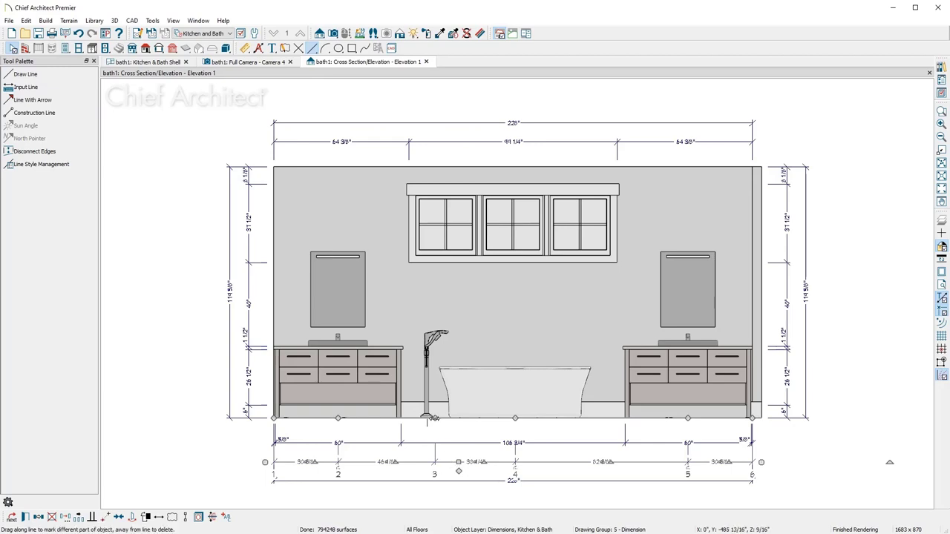
{"action": "left_click_drag", "start_coordinate": [432, 425], "coordinate": [427, 424]}
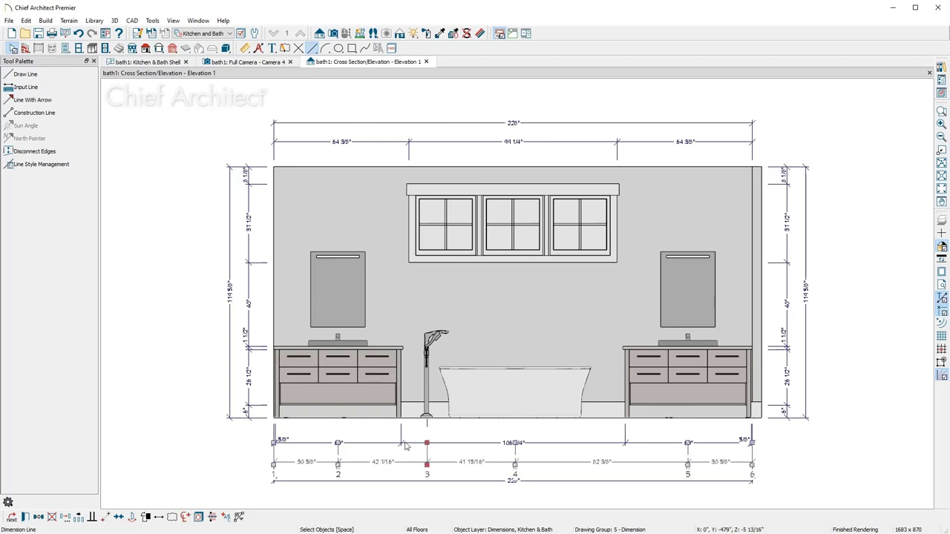
{"action": "left_click", "coordinate": [188, 522]}
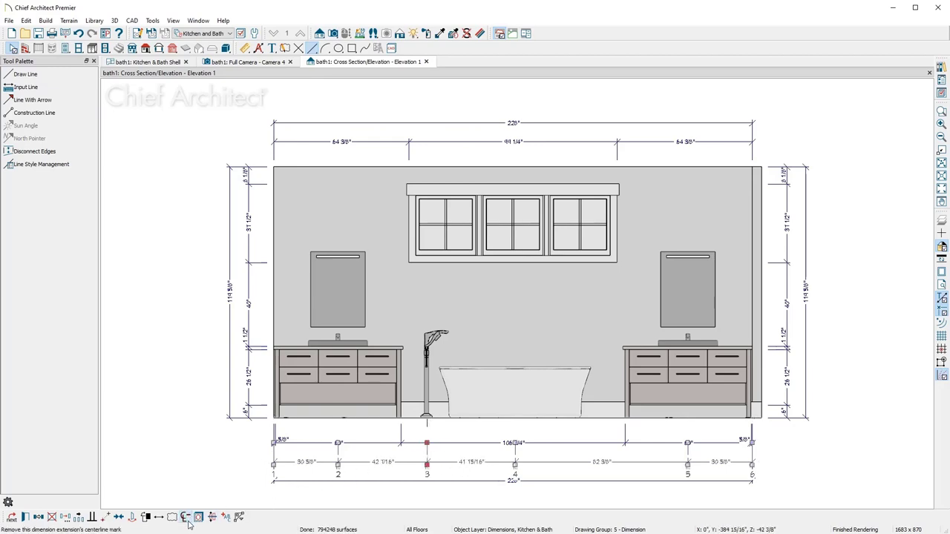
{"action": "key", "text": "Escape"}
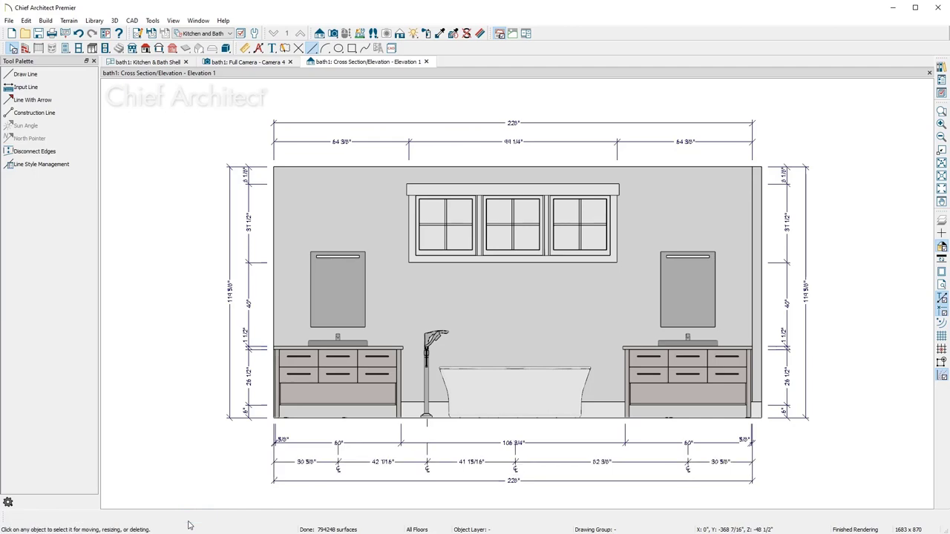
Step: In the 3D view, select the shower and main bath rooms and open their Room Specification
{"action": "left_click", "coordinate": [255, 64]}
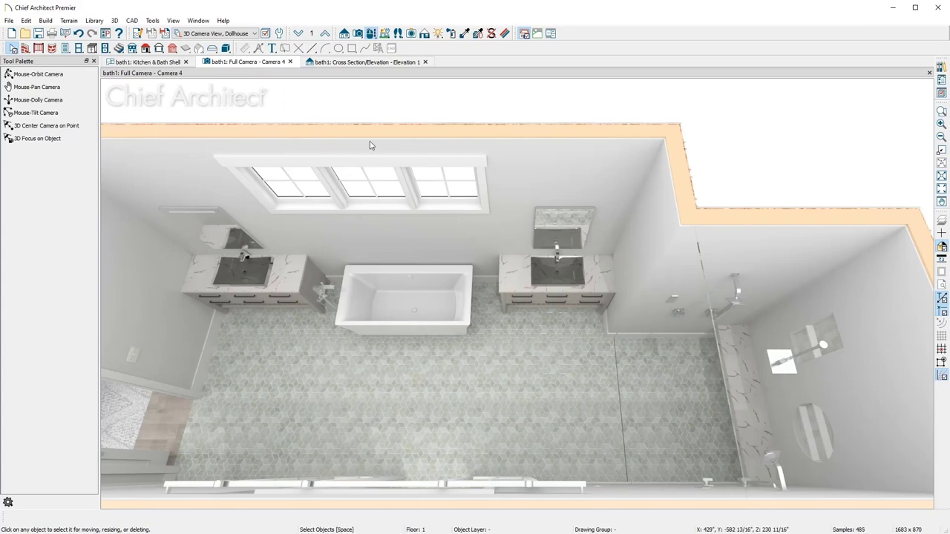
{"action": "left_click", "coordinate": [776, 280]}
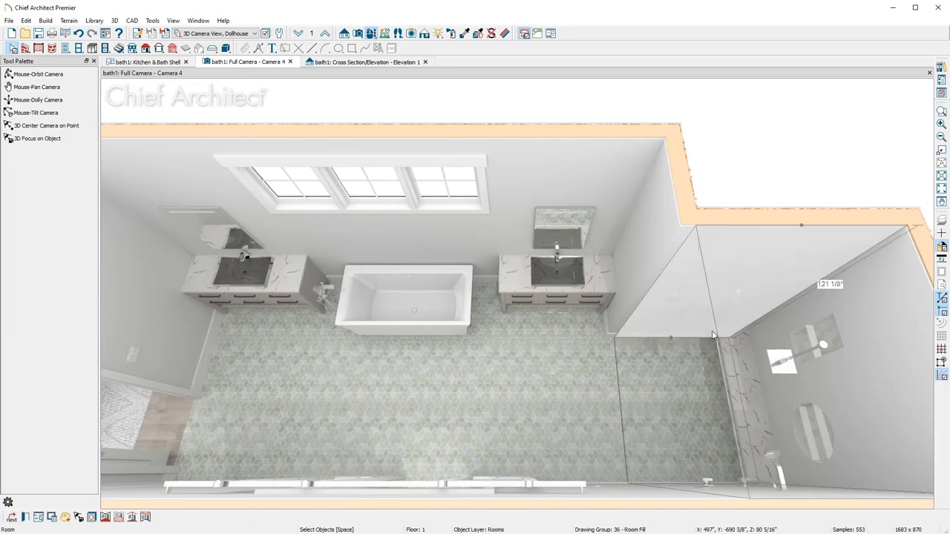
{"action": "left_click", "coordinate": [532, 364], "text": "shift"}
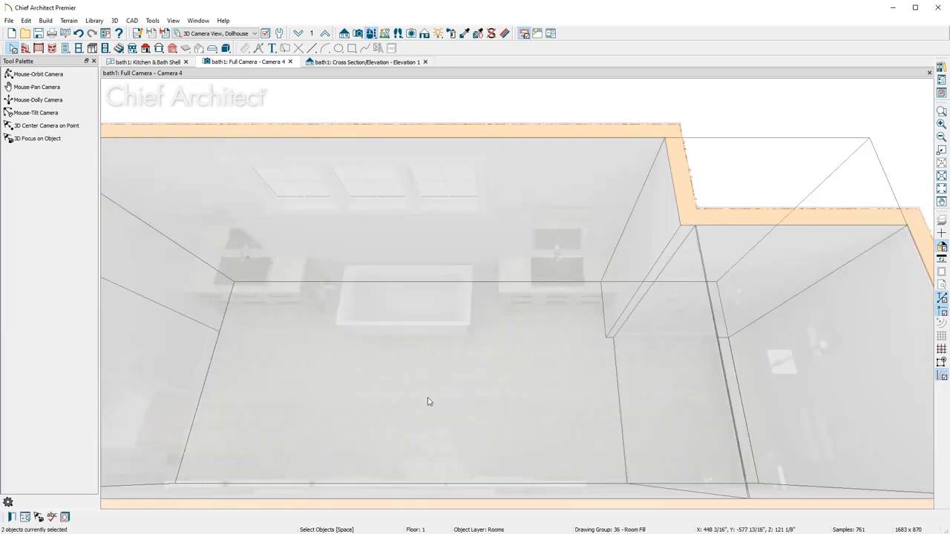
{"action": "left_click", "coordinate": [12, 518]}
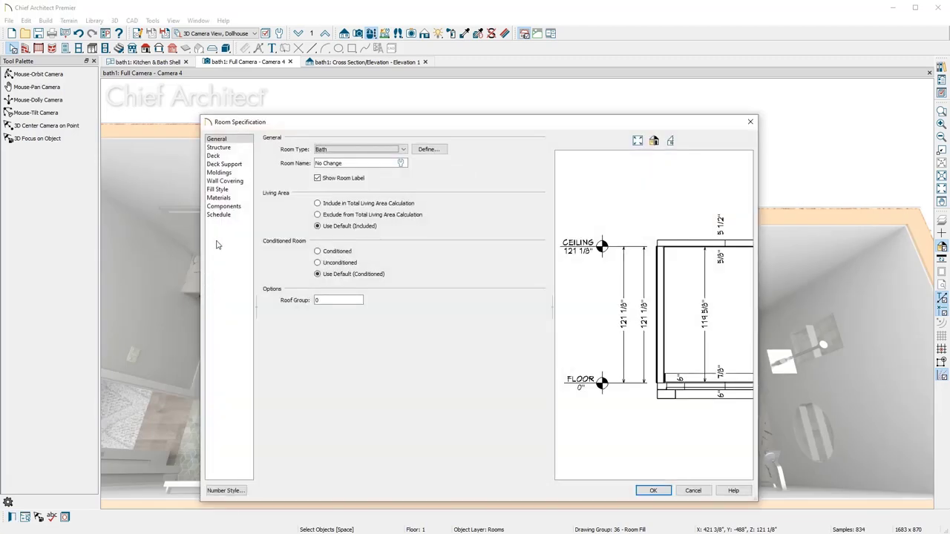
Step: Add a copied Chair Rail molding, width 1/2", height 12", vertical offset 62 1/2"
{"action": "left_click", "coordinate": [236, 173]}
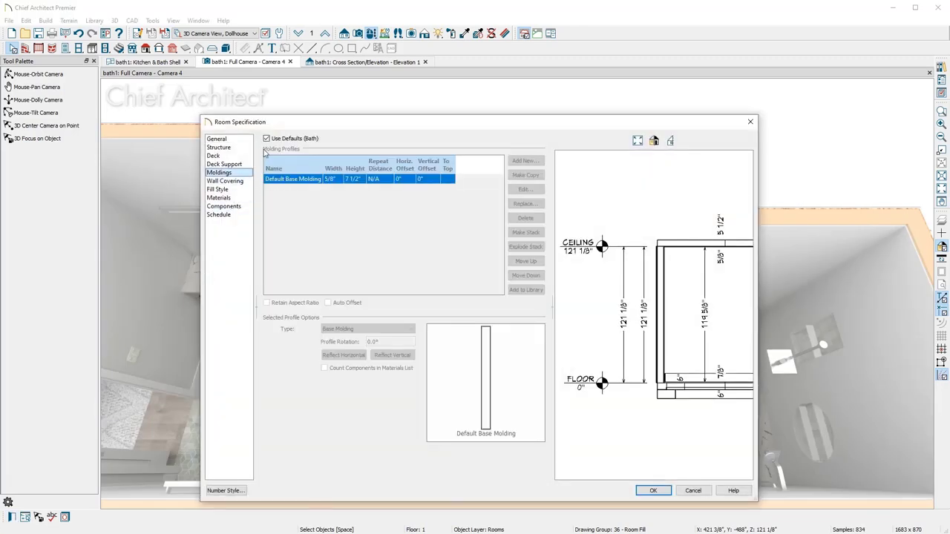
{"action": "left_click", "coordinate": [268, 139]}
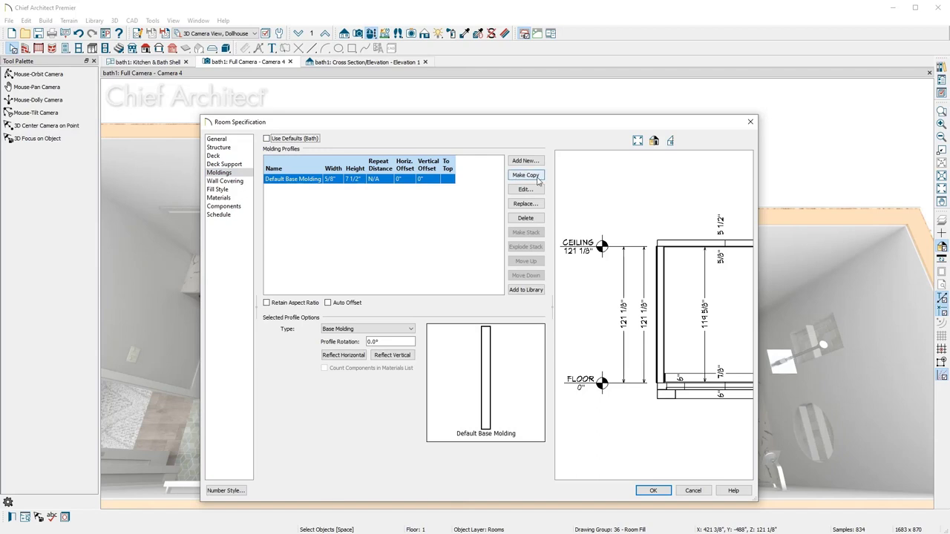
{"action": "left_click", "coordinate": [525, 176]}
{"action": "left_click", "coordinate": [416, 328]}
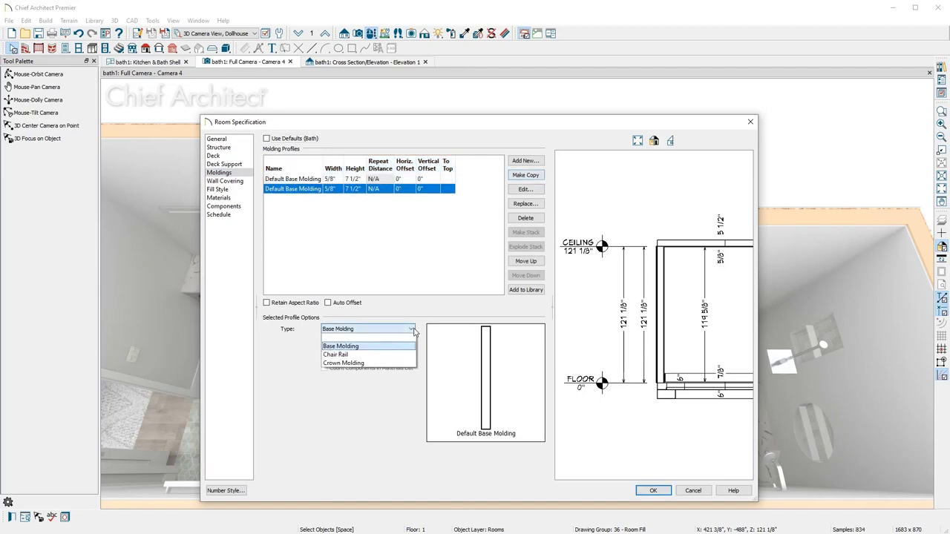
{"action": "left_click", "coordinate": [407, 359]}
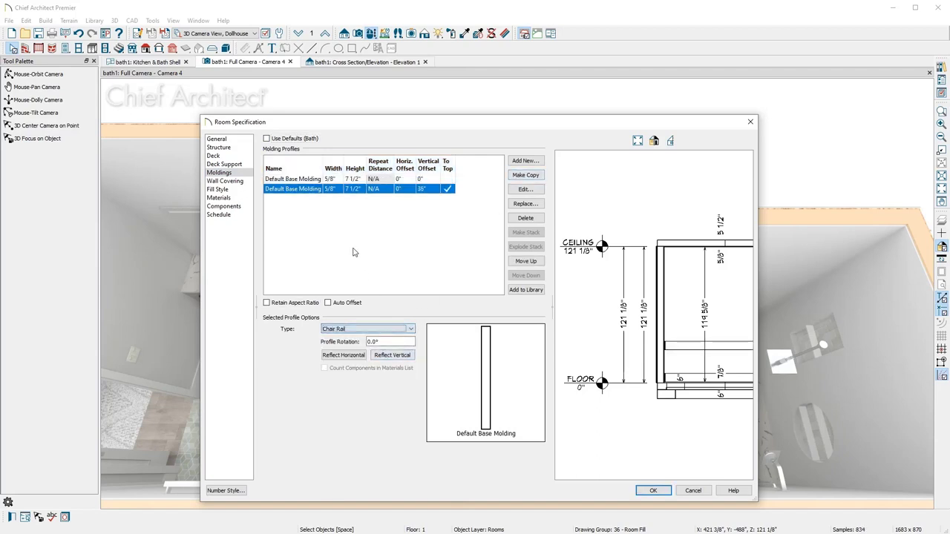
{"action": "left_click", "coordinate": [339, 190]}
{"action": "type", "text": ".5"}
{"action": "key", "text": "Tab"}
{"action": "type", "text": "12"}
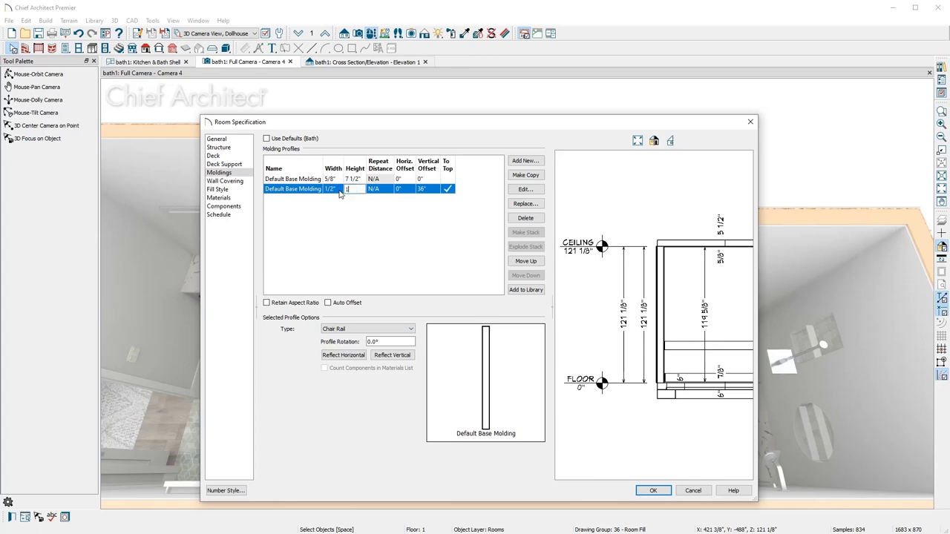
{"action": "left_click", "coordinate": [437, 193]}
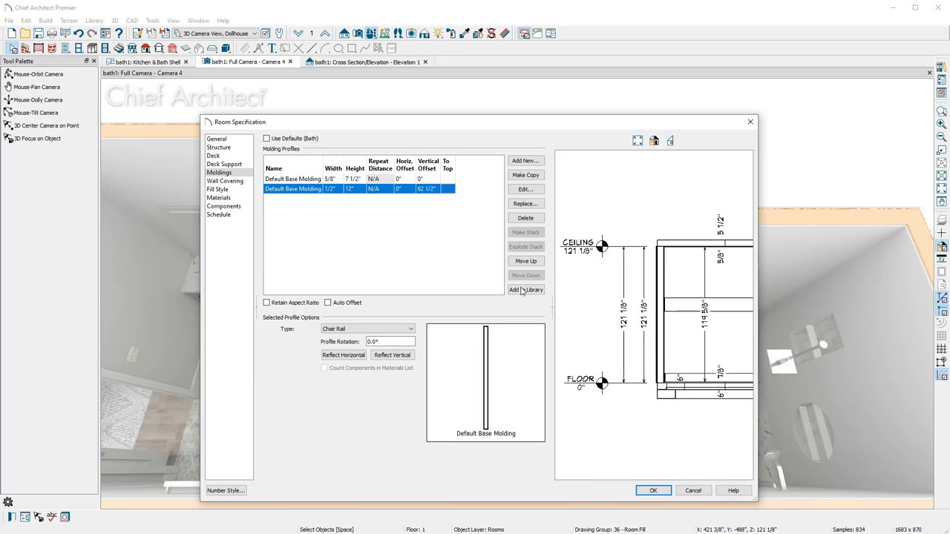
{"action": "left_click", "coordinate": [651, 491]}
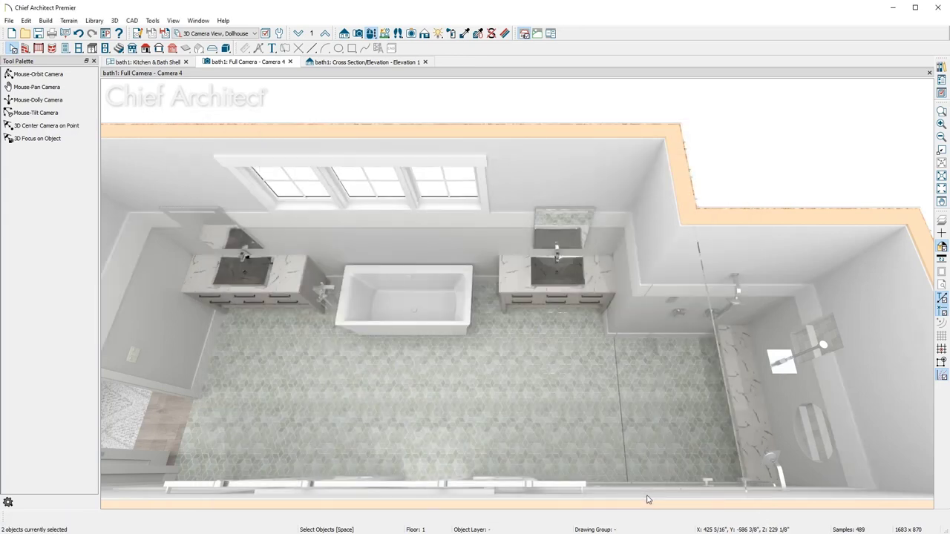
Step: Sample the 130 White 3x6 Subway_Shower tile and paint it onto the chair rail band
{"action": "left_click", "coordinate": [465, 34]}
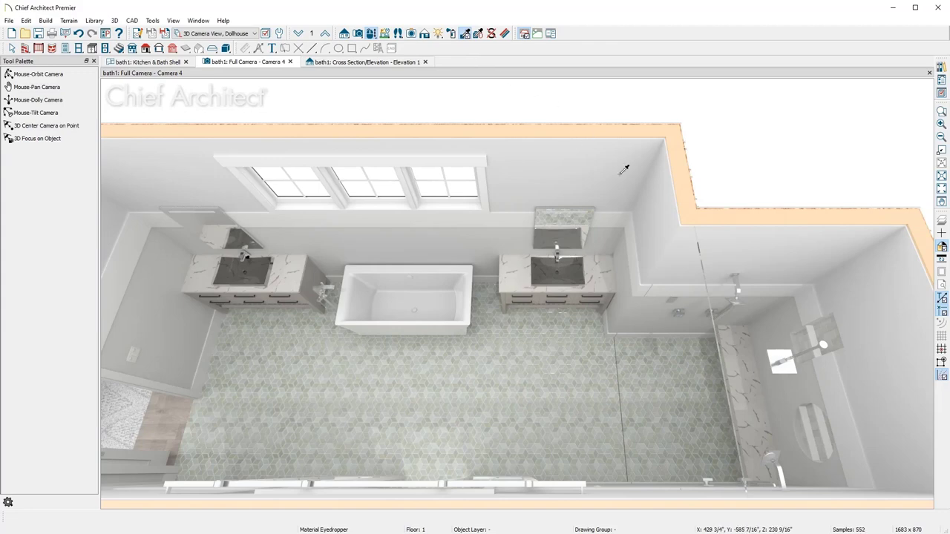
{"action": "left_click", "coordinate": [830, 340]}
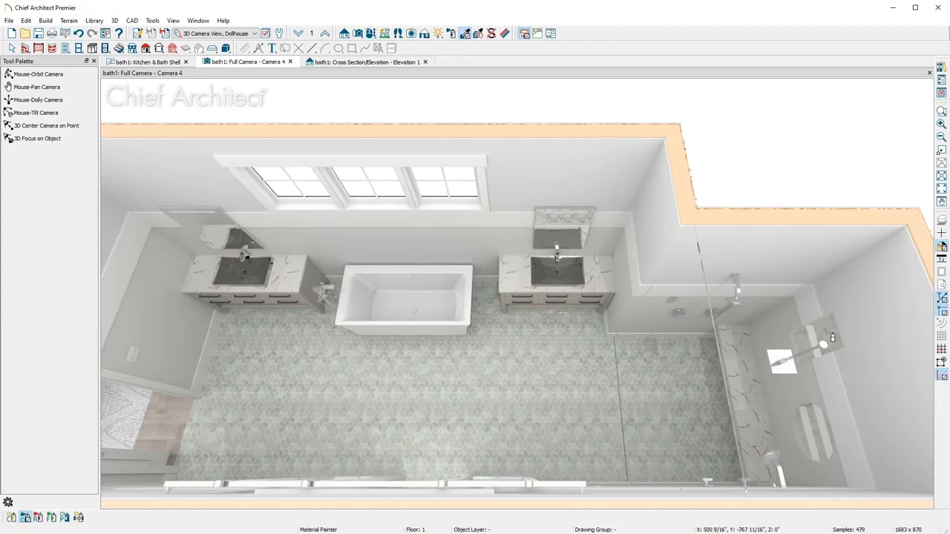
{"action": "left_click", "coordinate": [813, 315]}
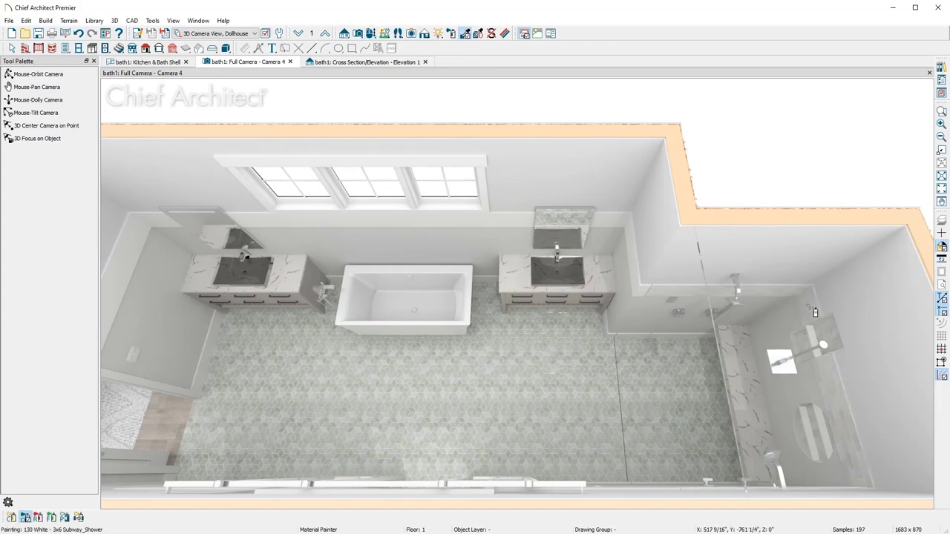
{"action": "left_click", "coordinate": [645, 279]}
{"action": "key", "text": "space"}
{"action": "left_click", "coordinate": [779, 274]}
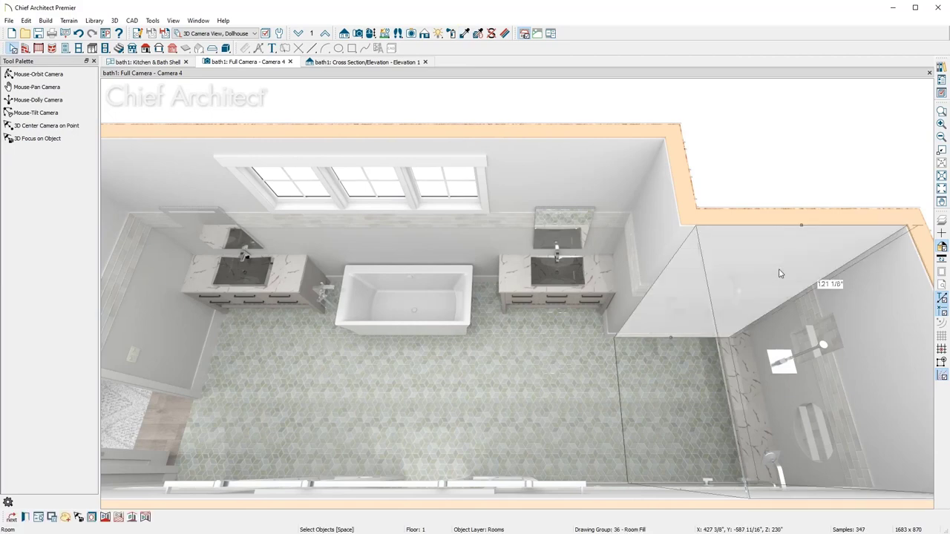
Step: Delete the base molding from the shower room's specification
{"action": "double_click", "coordinate": [779, 274]}
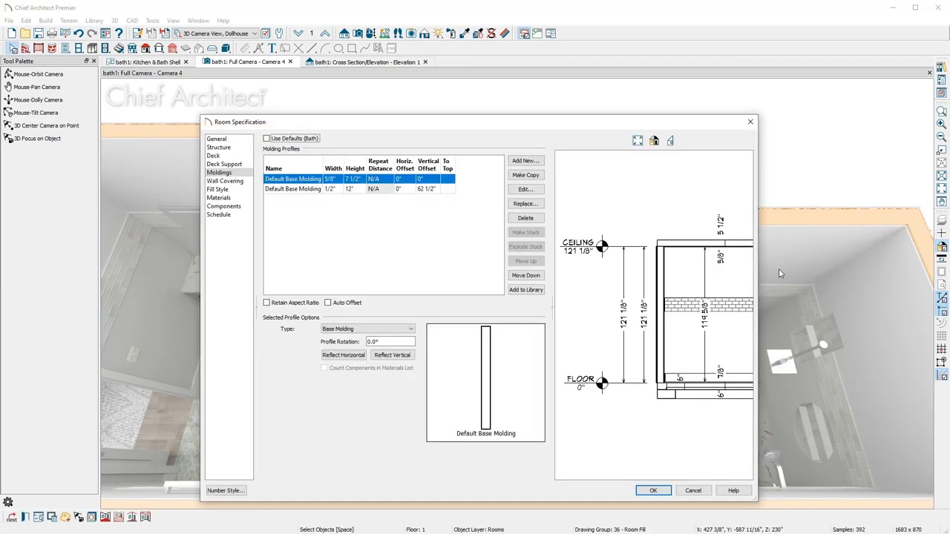
{"action": "left_click", "coordinate": [539, 219]}
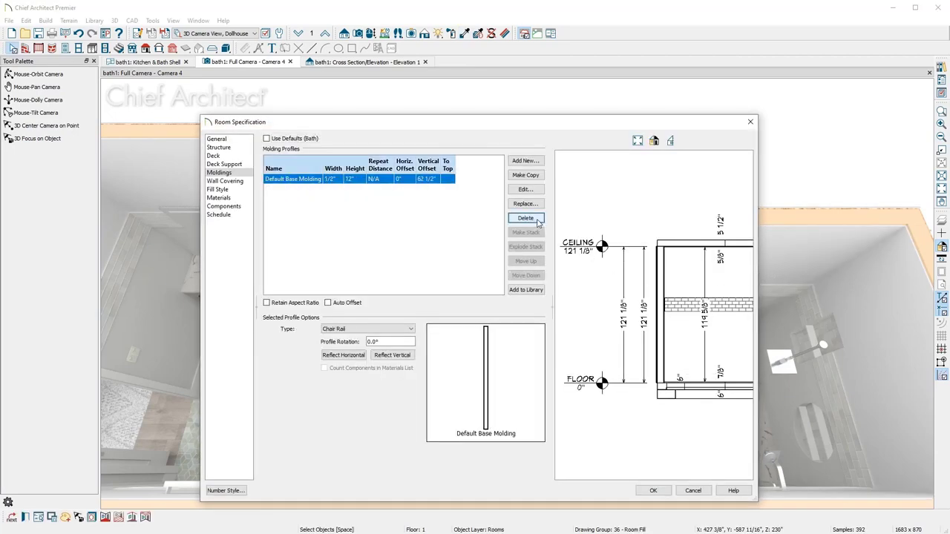
{"action": "left_click", "coordinate": [644, 491]}
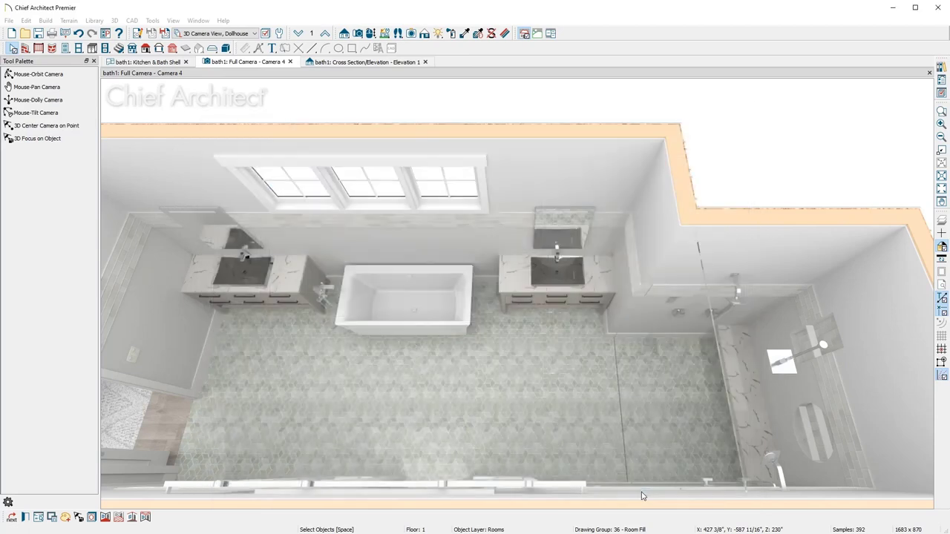
Step: Paint the shower walls with Mercury Mosaics 12W Blue Bell 3x8 Subway tile
{"action": "left_click", "coordinate": [941, 66]}
{"action": "double_click", "coordinate": [896, 297]}
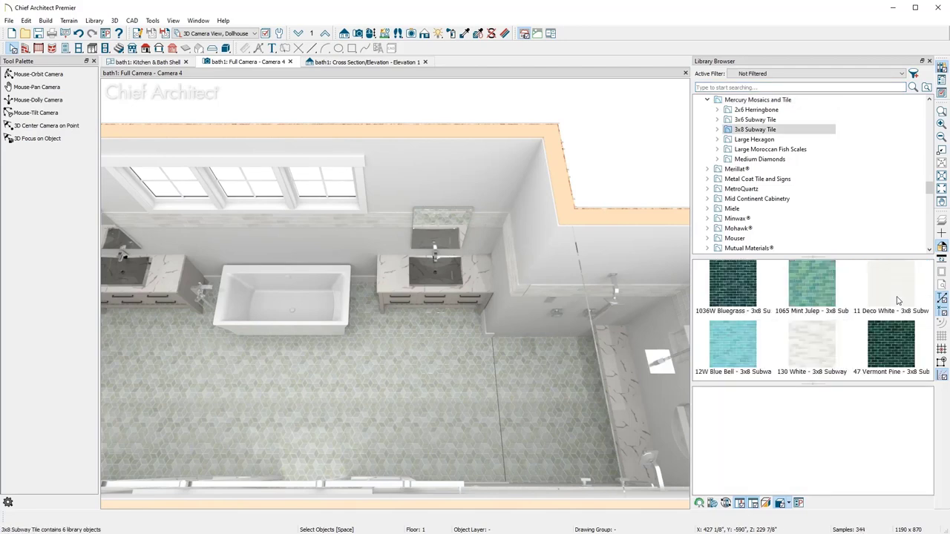
{"action": "left_click", "coordinate": [748, 354]}
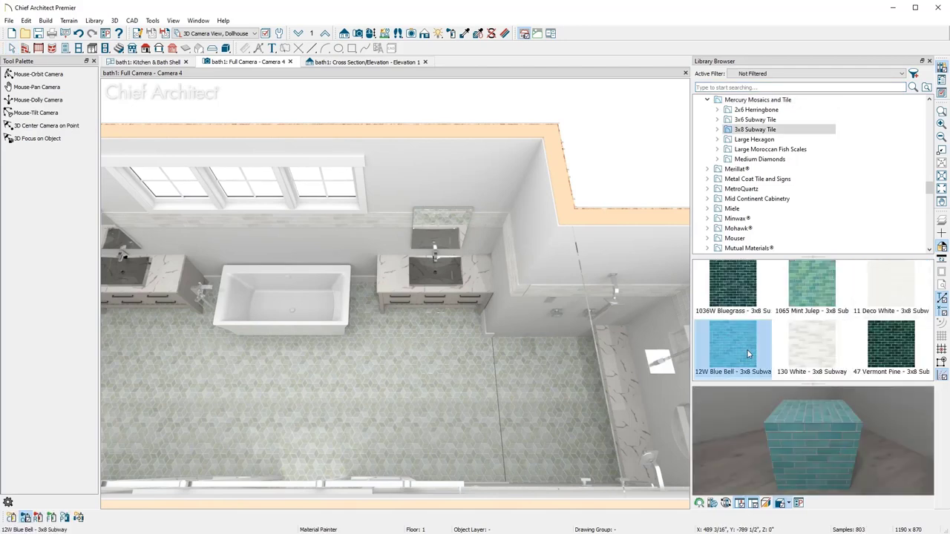
{"action": "left_click", "coordinate": [650, 275]}
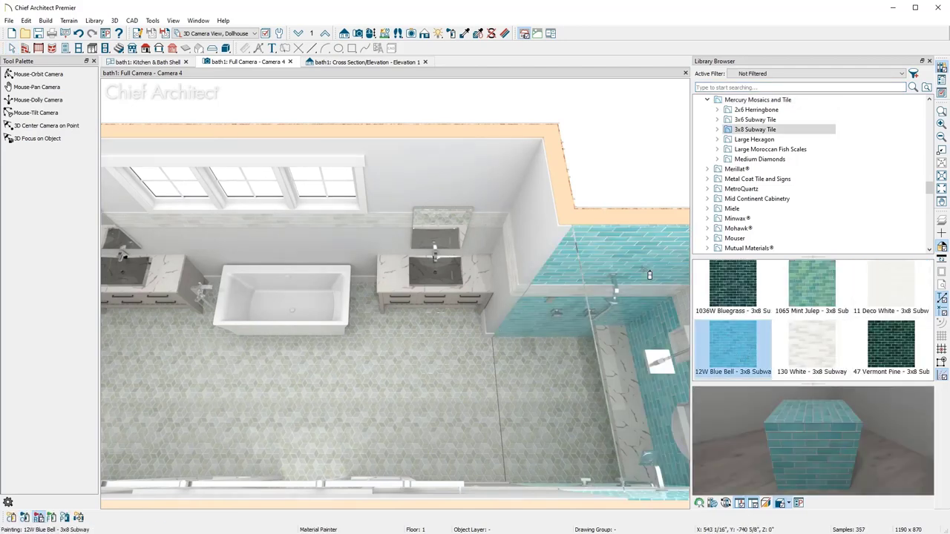
{"action": "key", "text": "space"}
Step: Choose Shiplap - Flat Finish as a new wall covering for the main bath
{"action": "double_click", "coordinate": [441, 362]}
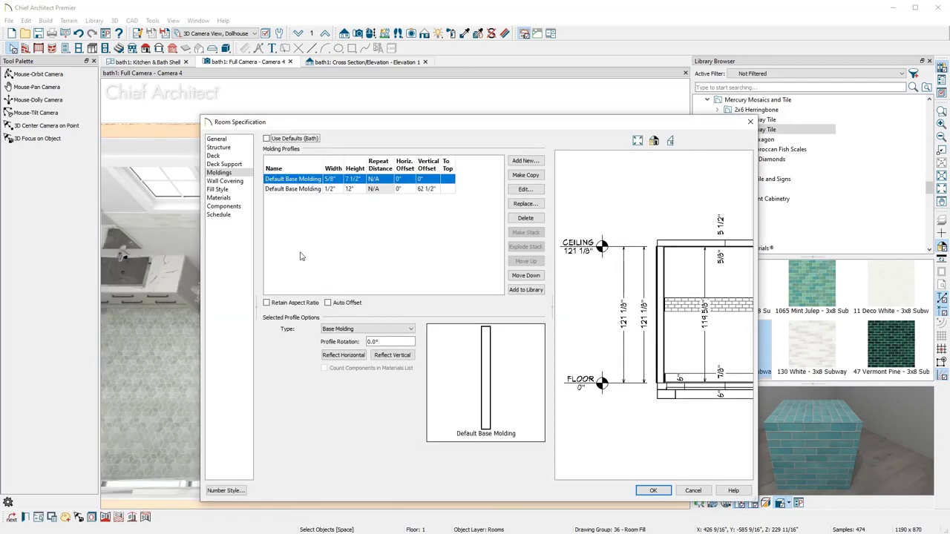
{"action": "left_click", "coordinate": [243, 183]}
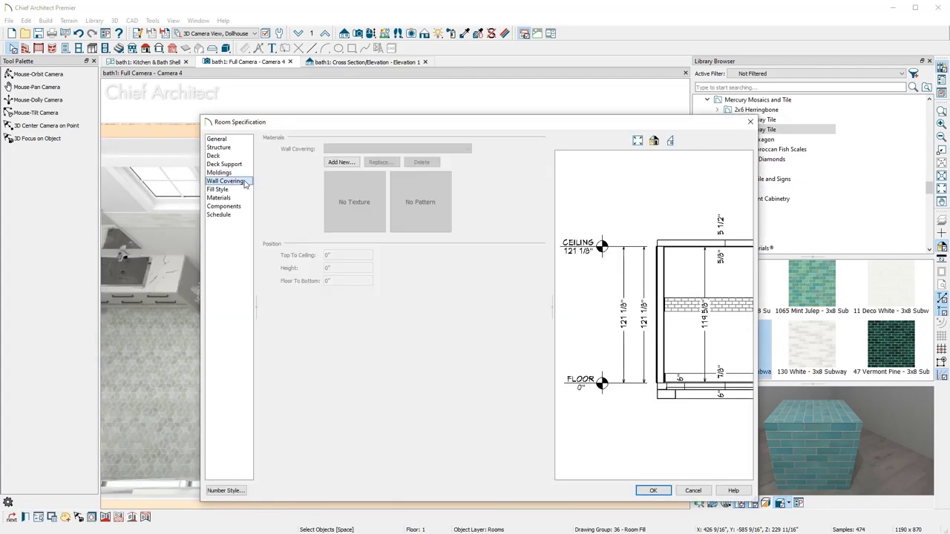
{"action": "left_click", "coordinate": [340, 164]}
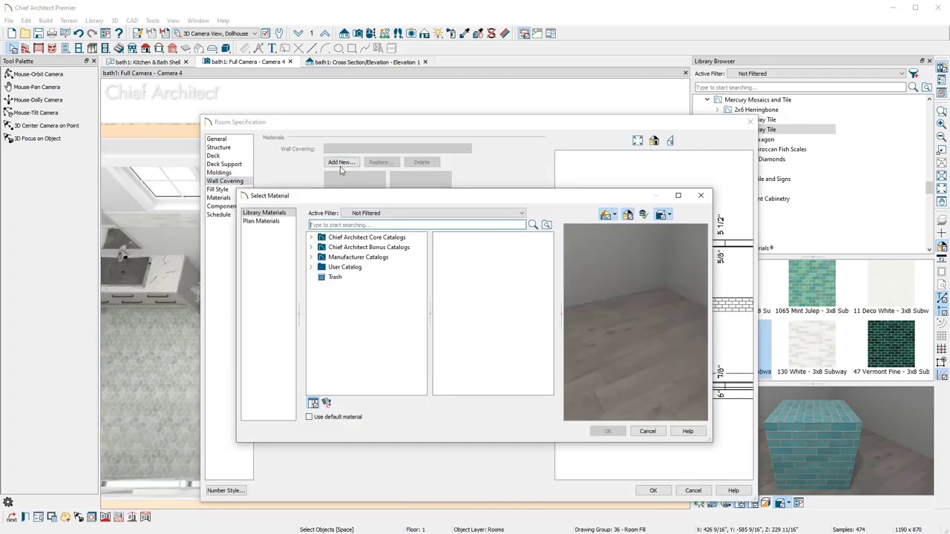
{"action": "type", "text": "Shiplap"}
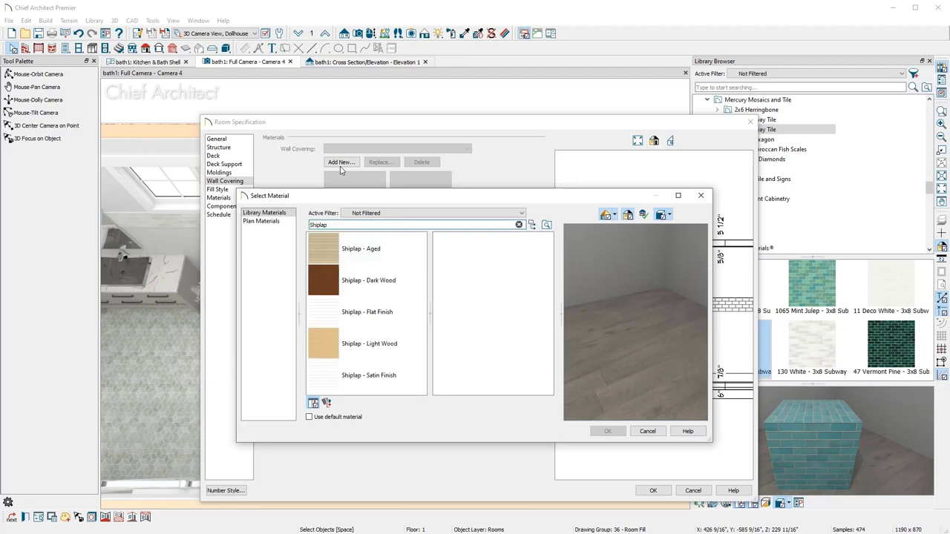
{"action": "left_click", "coordinate": [400, 310]}
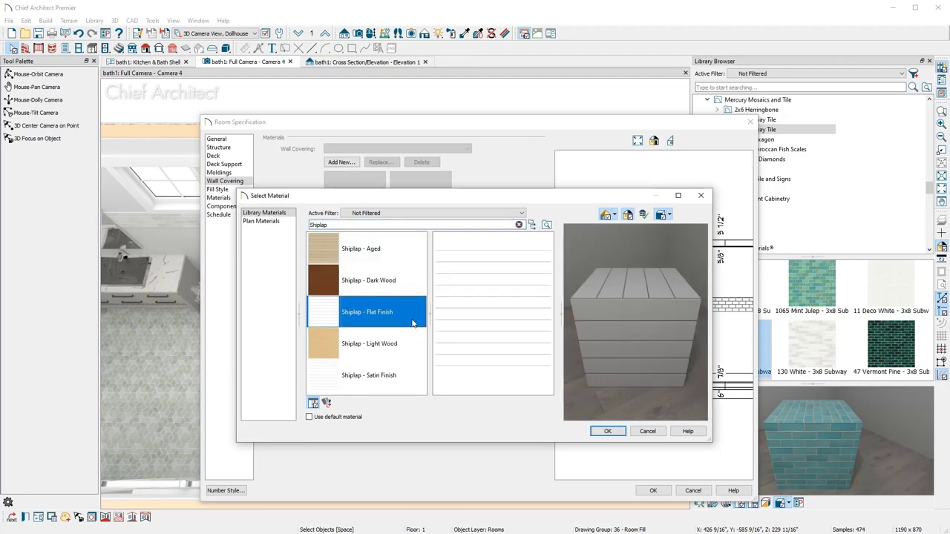
{"action": "left_click", "coordinate": [608, 433]}
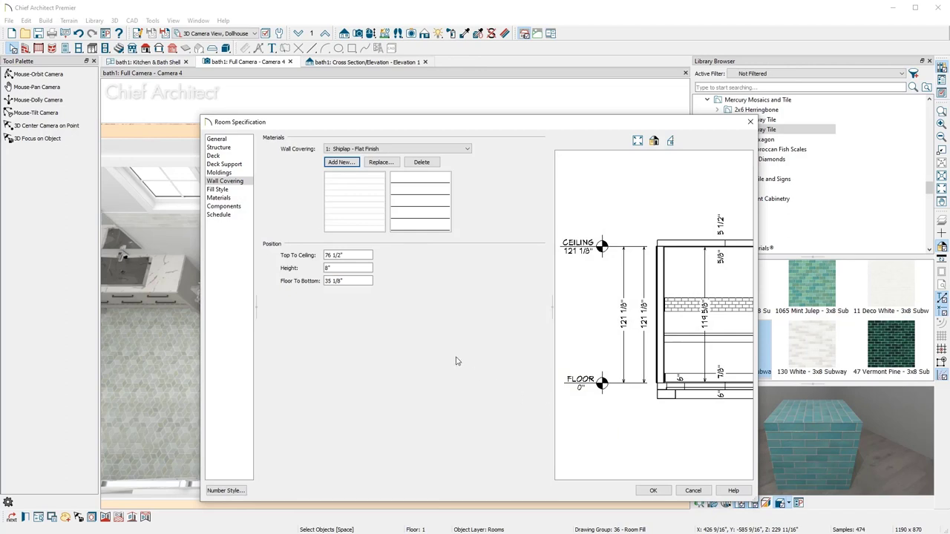
Step: Set the shiplap wainscot height to 62 1/2" with a 0" floor-to-bottom offset
{"action": "double_click", "coordinate": [326, 268]}
{"action": "type", "text": "62.5"}
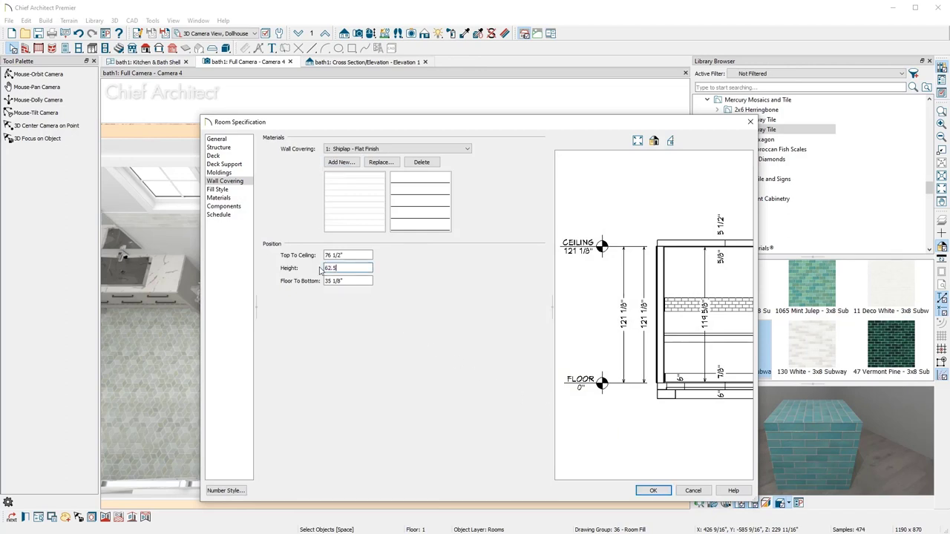
{"action": "key", "text": "Tab"}
{"action": "type", "text": "0"}
{"action": "key", "text": "Tab"}
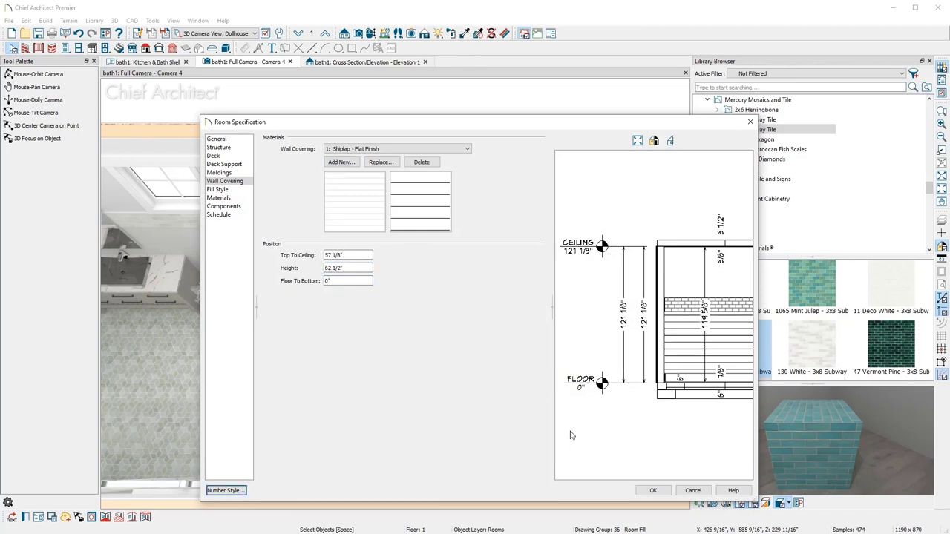
{"action": "left_click", "coordinate": [653, 490]}
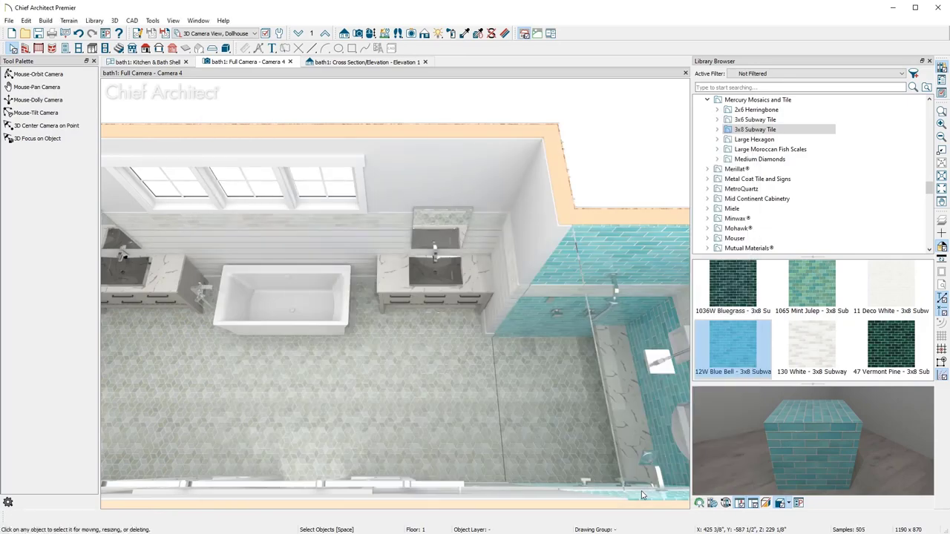